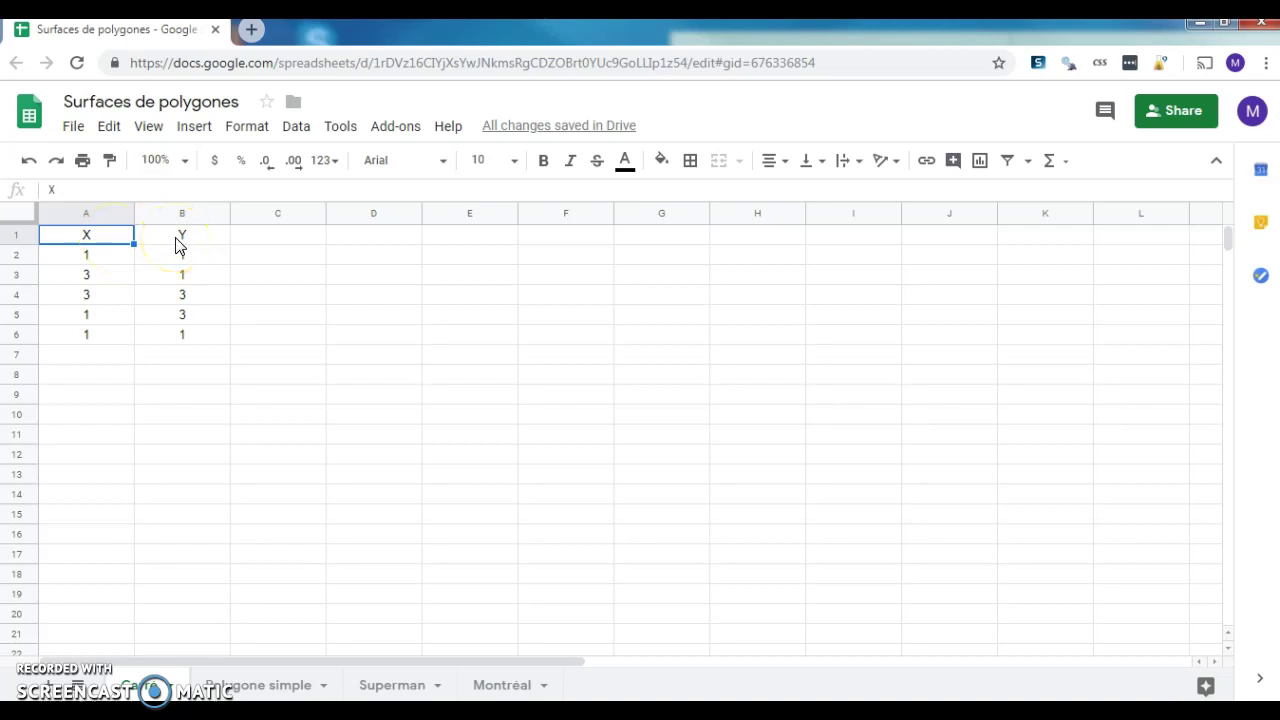
Step: Examine the X and Y coordinate pairs of the polygon's vertices in rows 2 to 6
left_click(98, 258)
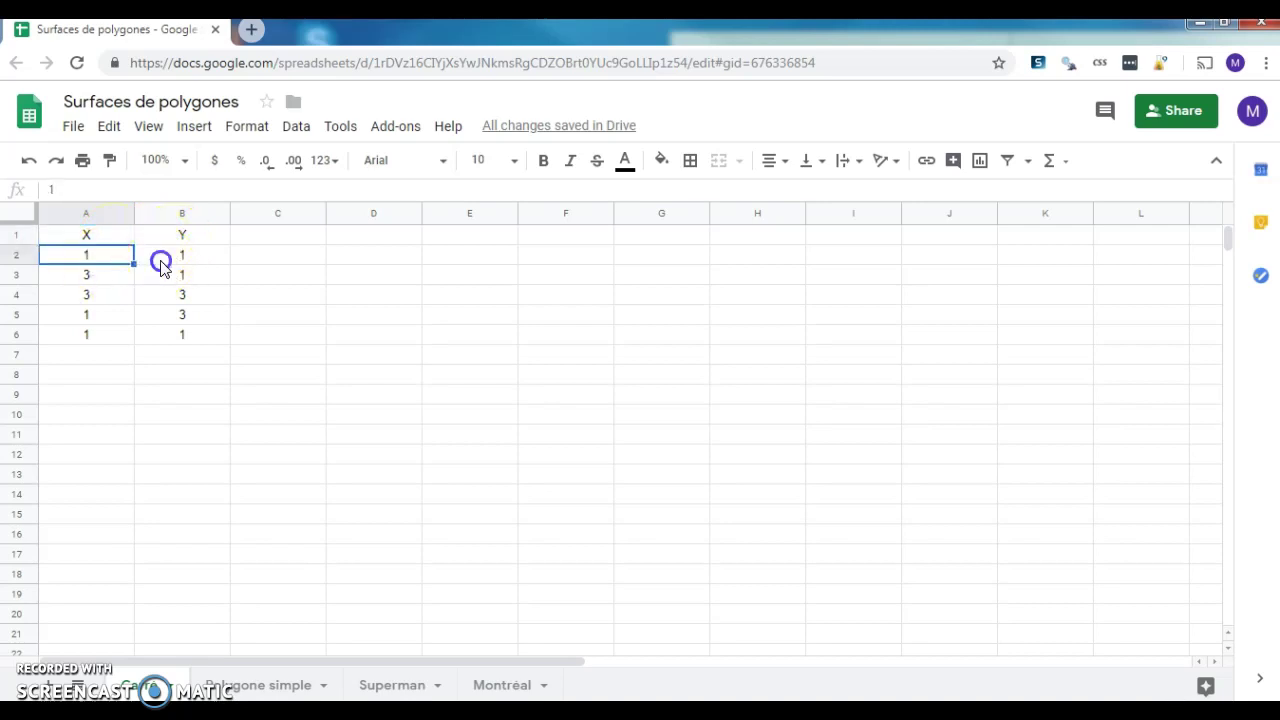
left_click(160, 262)
left_click(118, 290)
left_click(168, 290)
left_click(104, 316)
left_click(185, 316)
left_click(100, 336)
left_click(186, 338, "shift")
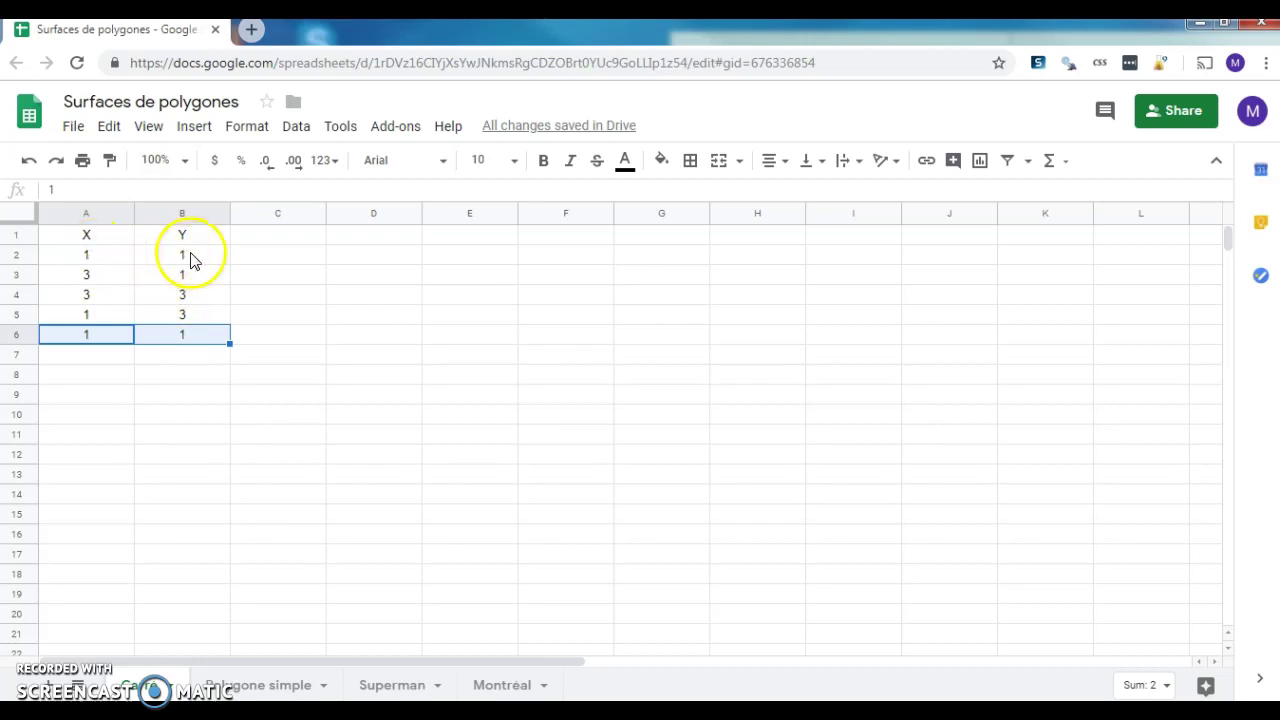
left_click(166, 358)
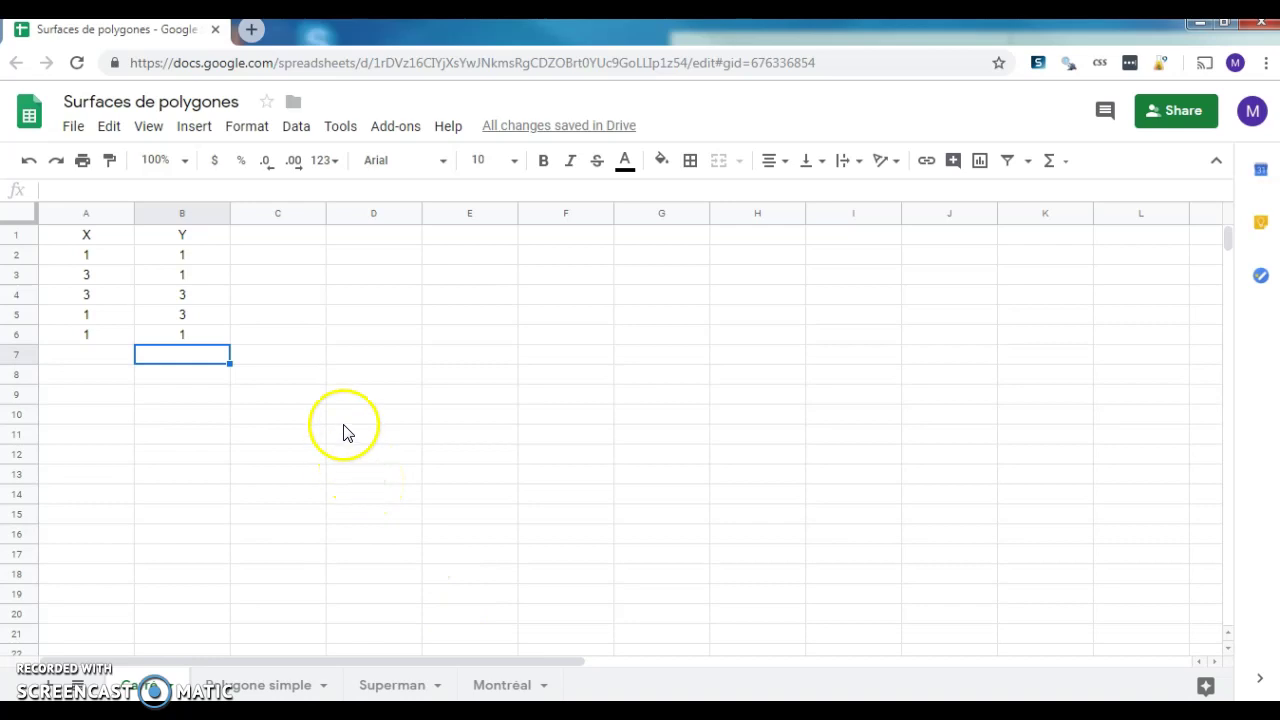
Step: Enter the column heading "X_i Y_i+1" in cell C1
left_click(275, 236)
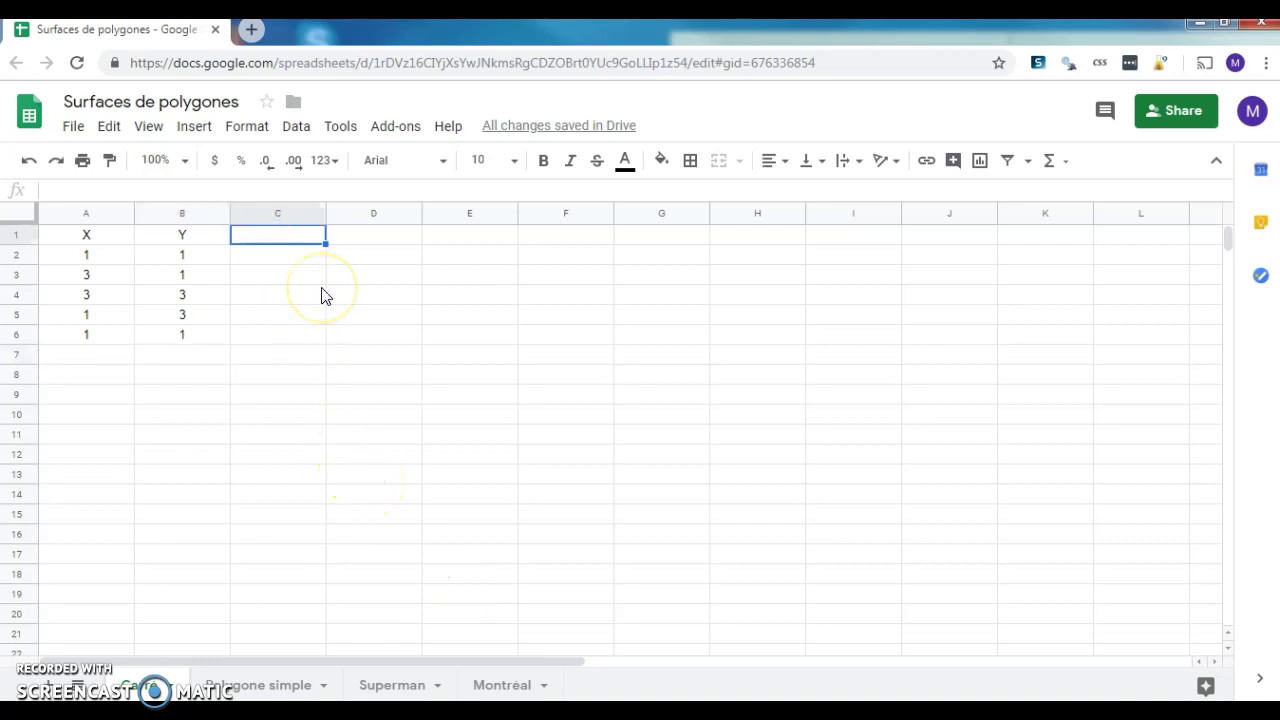
left_click(100, 254)
left_click(163, 275)
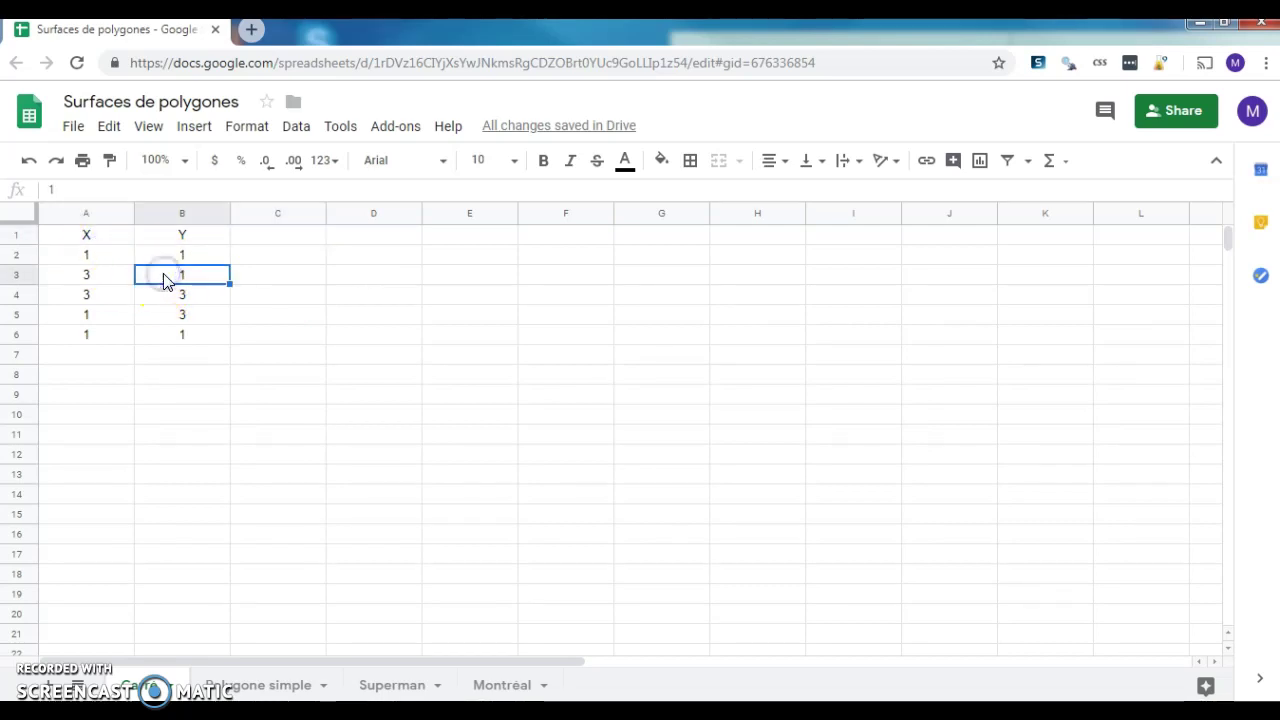
left_click(277, 234)
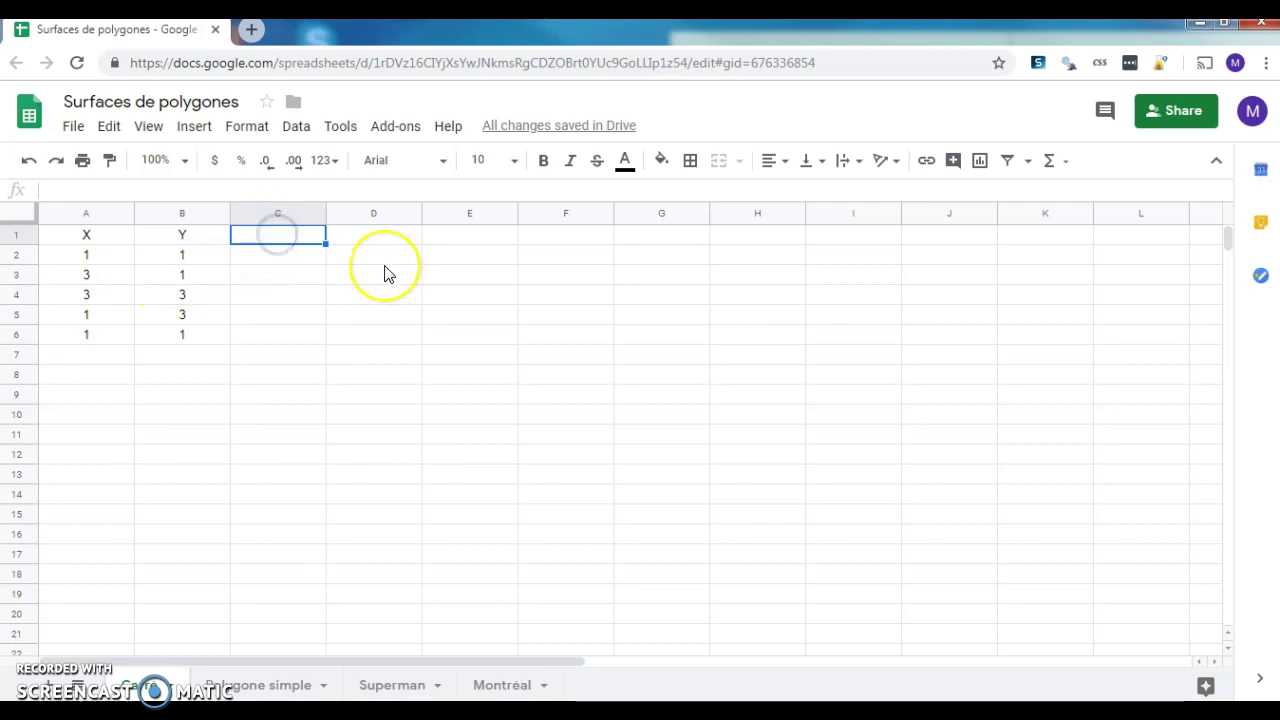
type("X_i Y")
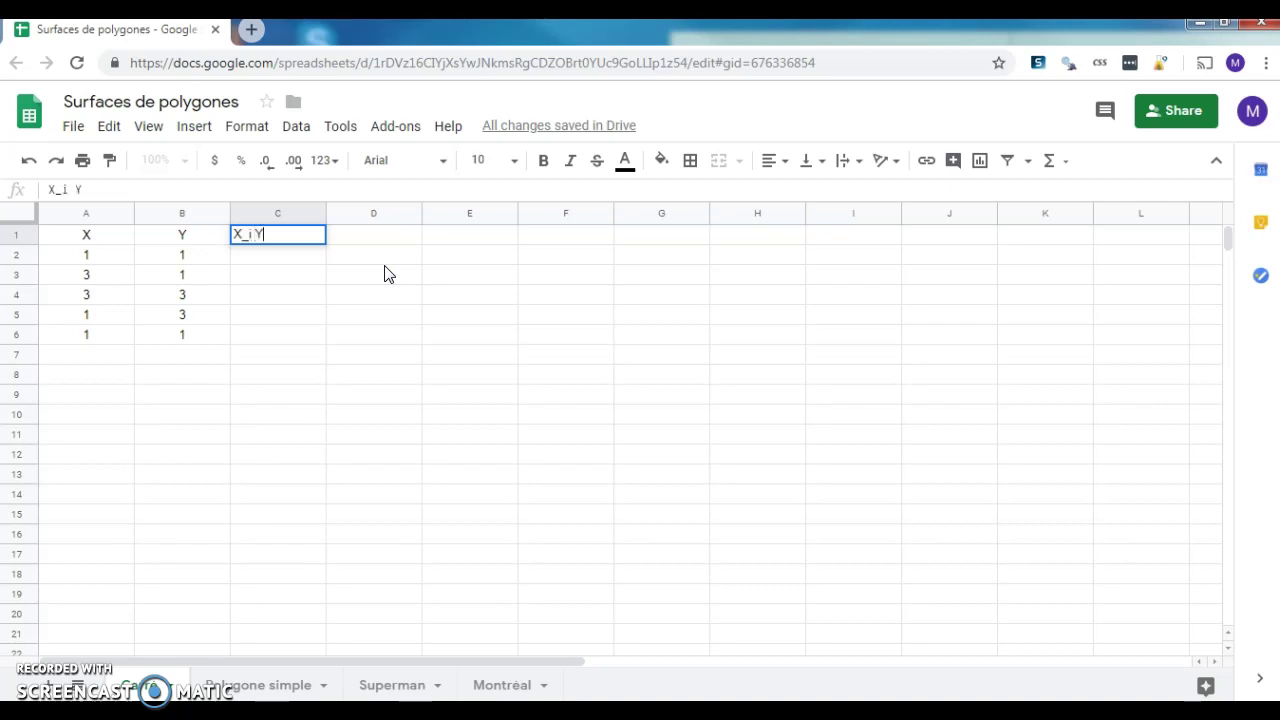
type("_i+1")
key("Return")
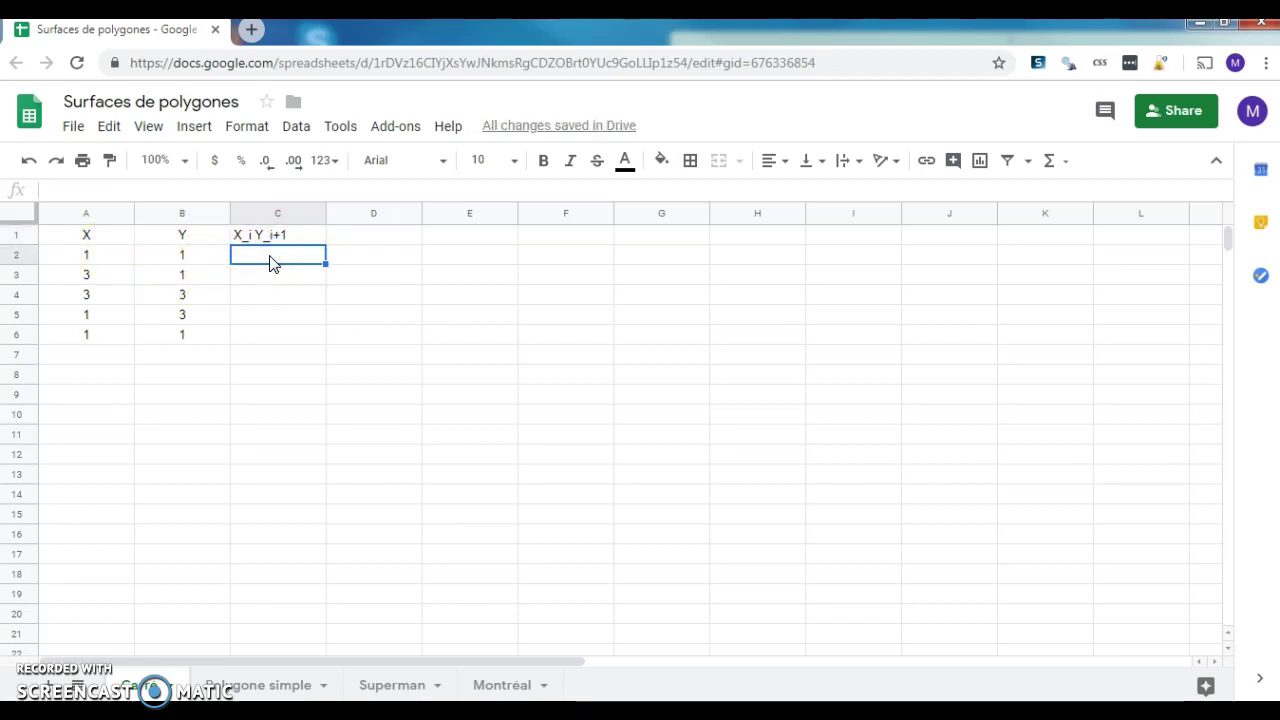
Step: Enter the formula =A2*B3 in C2 and fill it down through C5
type("=")
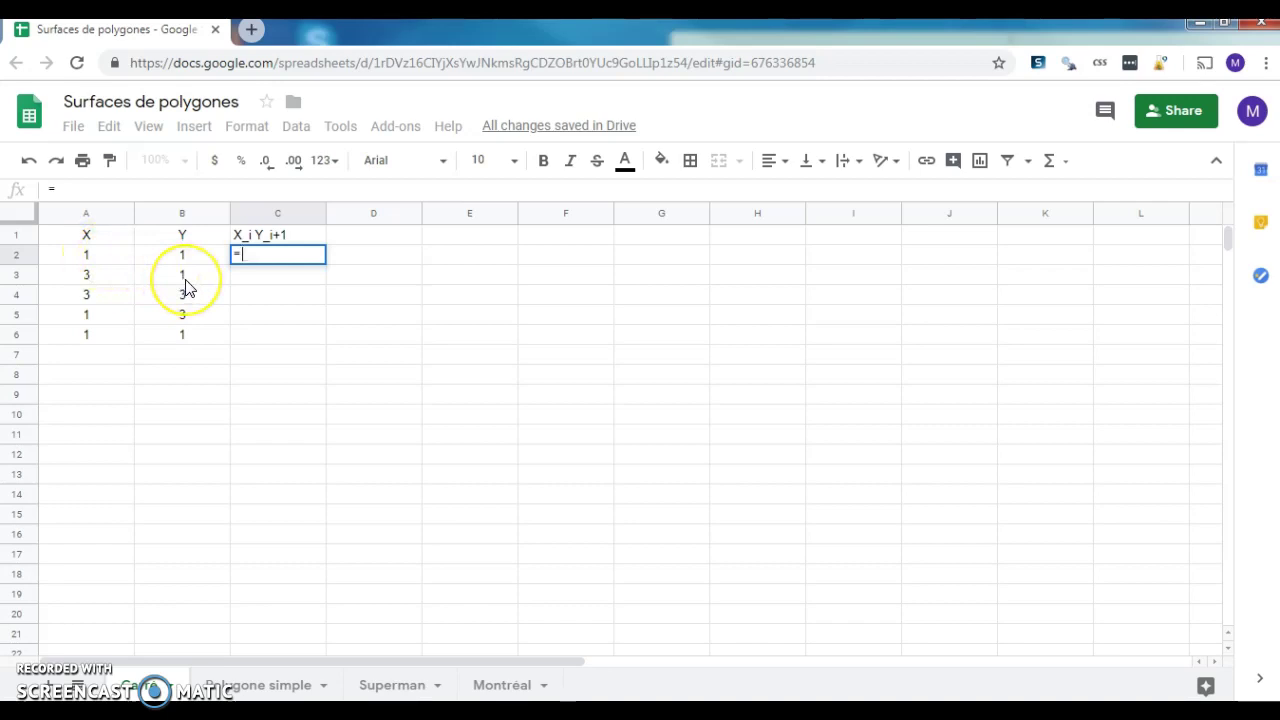
left_click(90, 256)
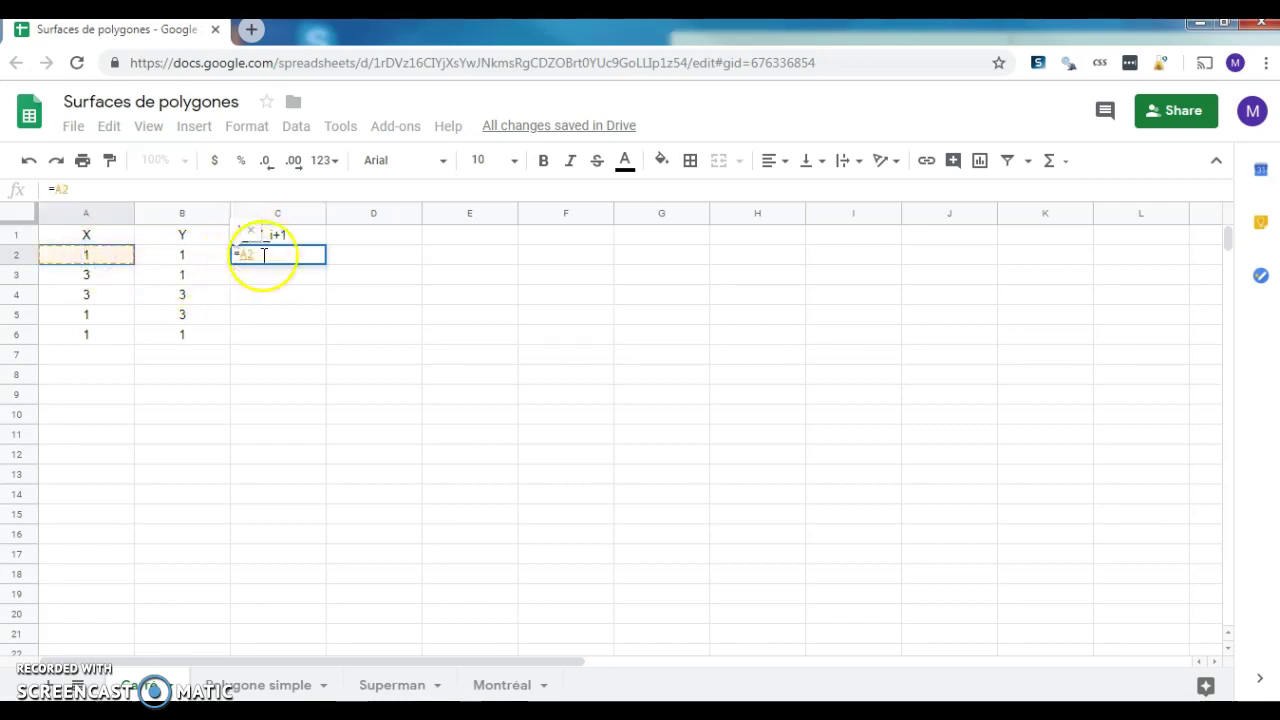
type("*")
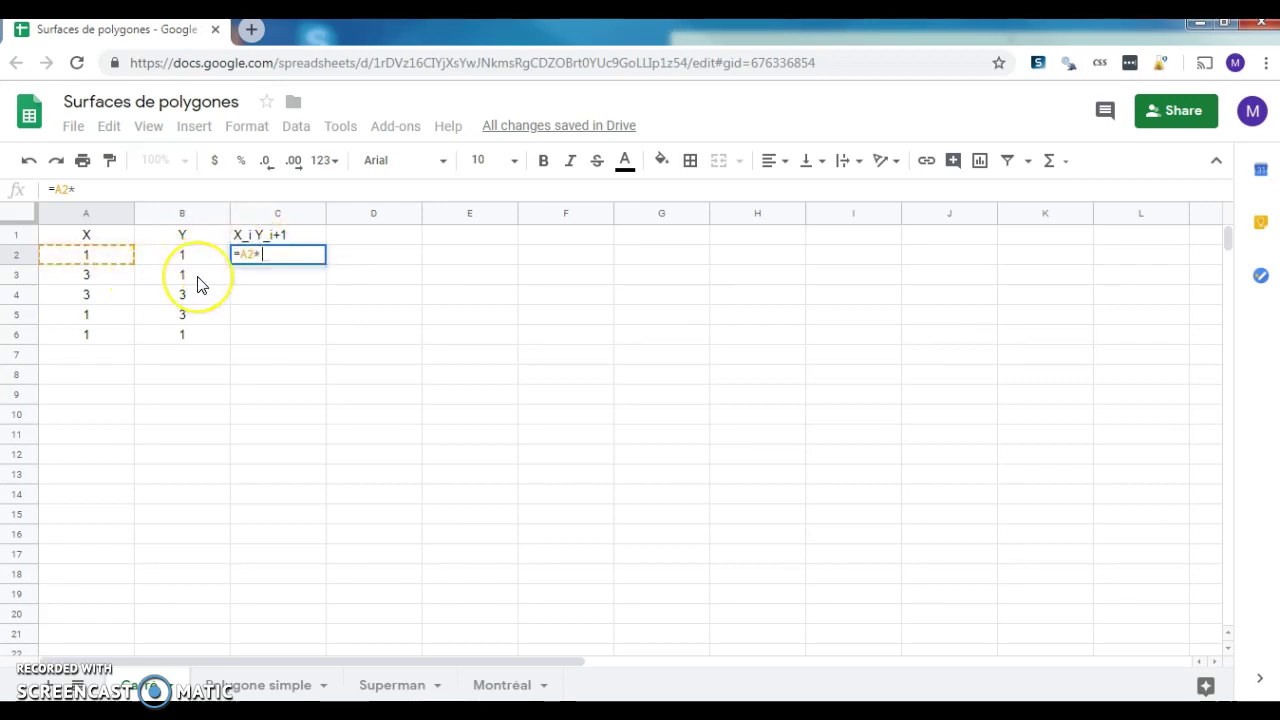
left_click(194, 277)
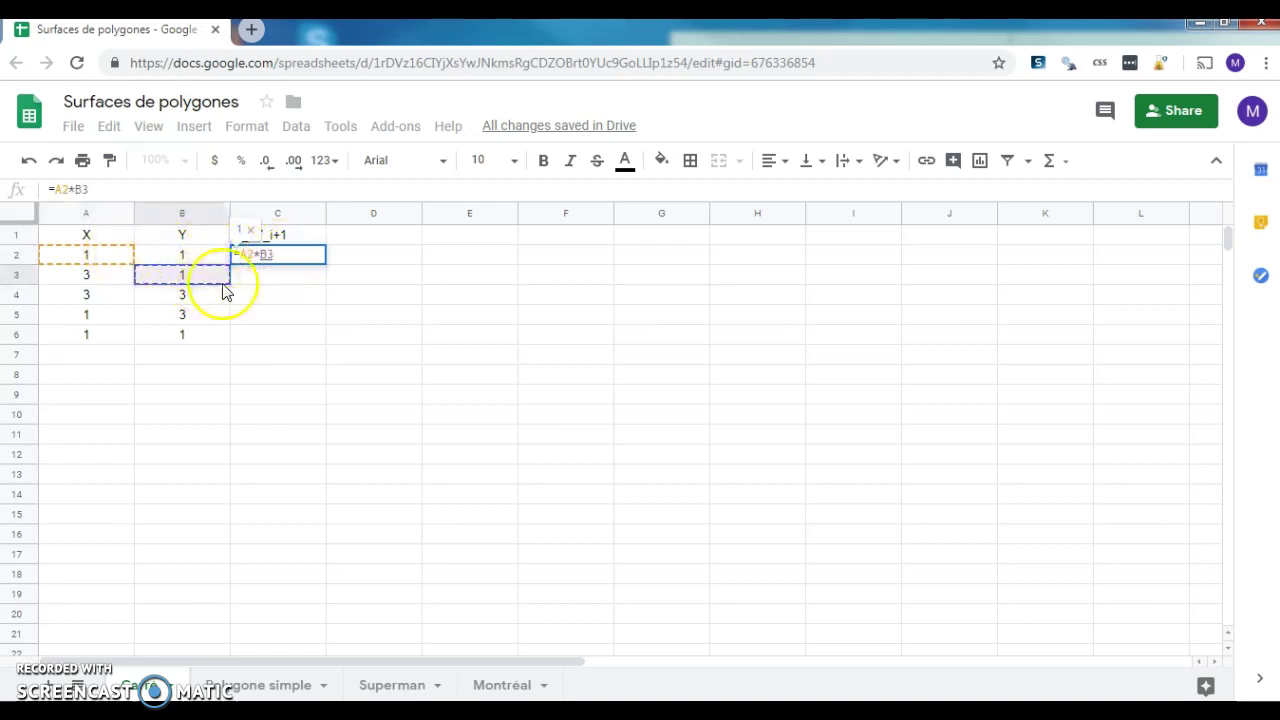
double_click(298, 254)
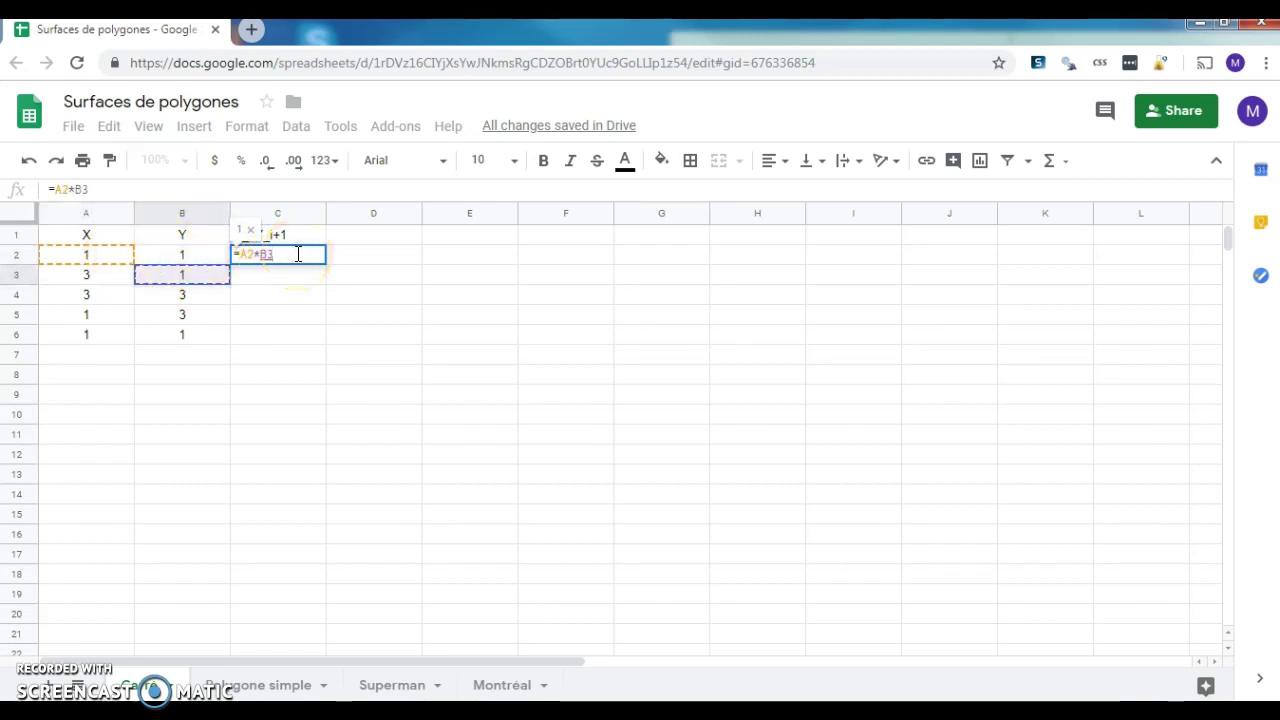
key("Return")
left_click(296, 254)
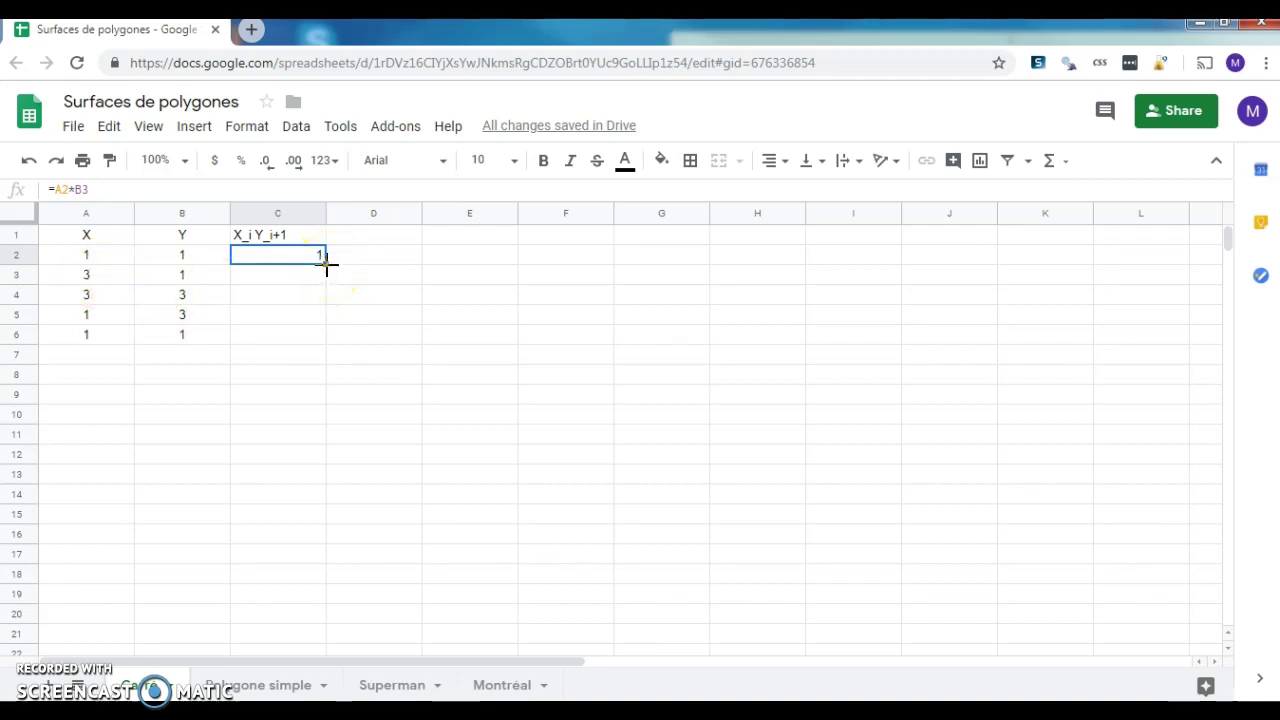
left_click_drag(326, 262, 327, 321)
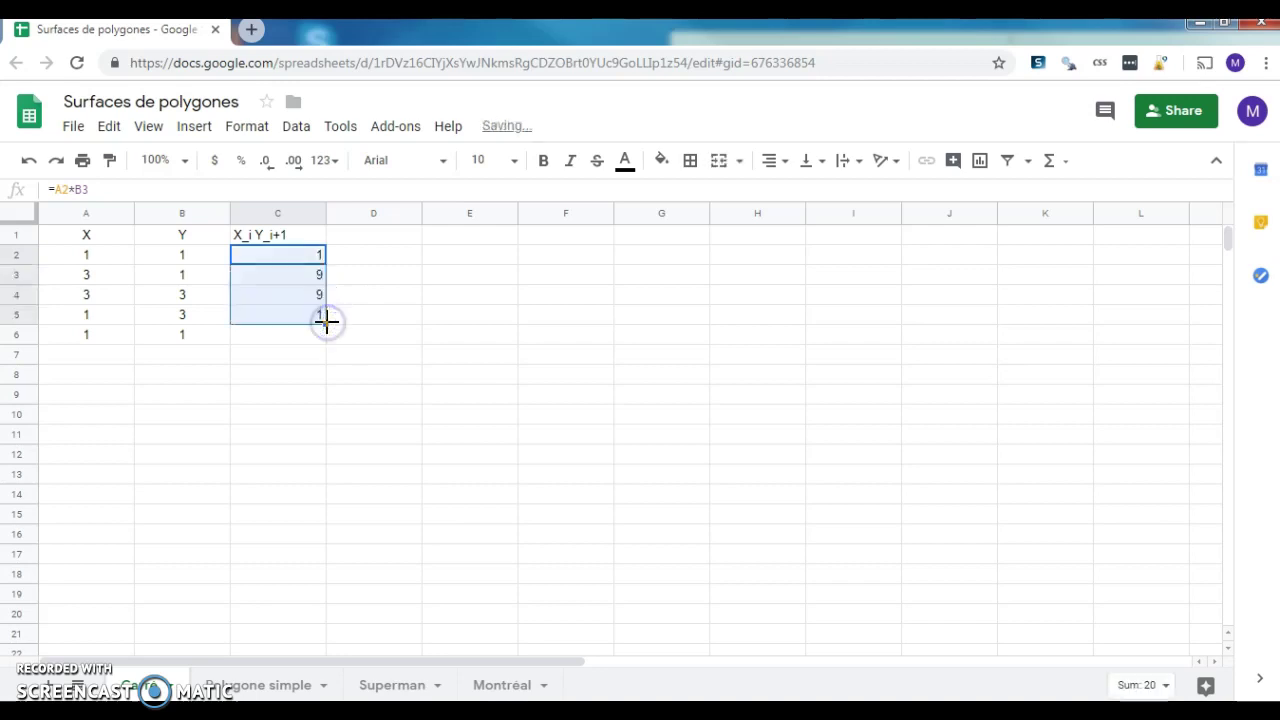
left_click(286, 280)
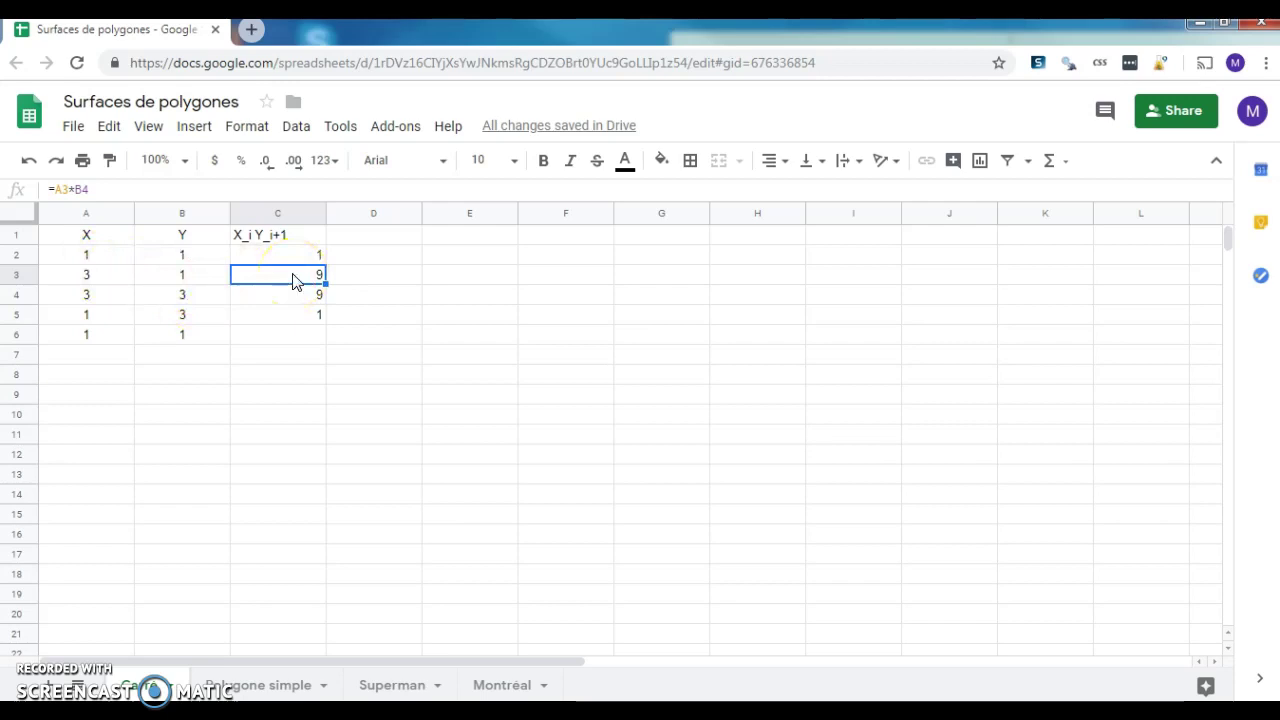
Step: Enter the column heading "X_i Y_i-1" in cell D1
left_click(366, 240)
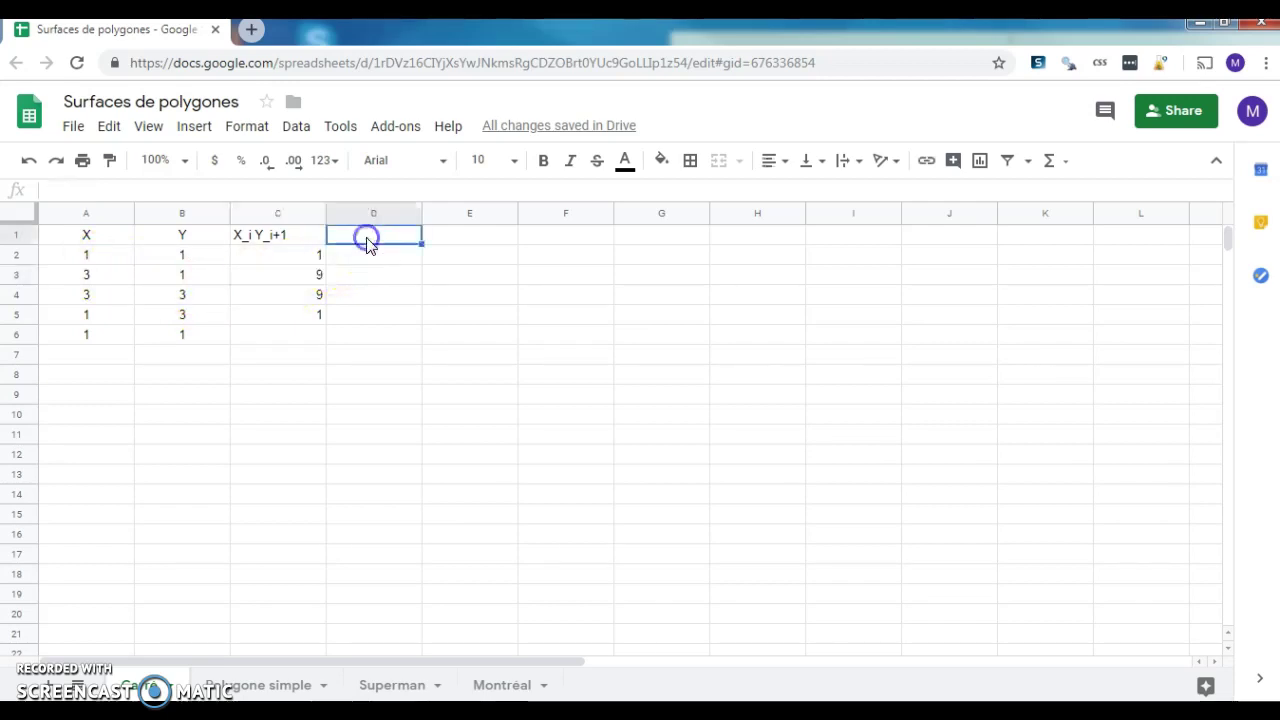
type("X_i Y)i-1")
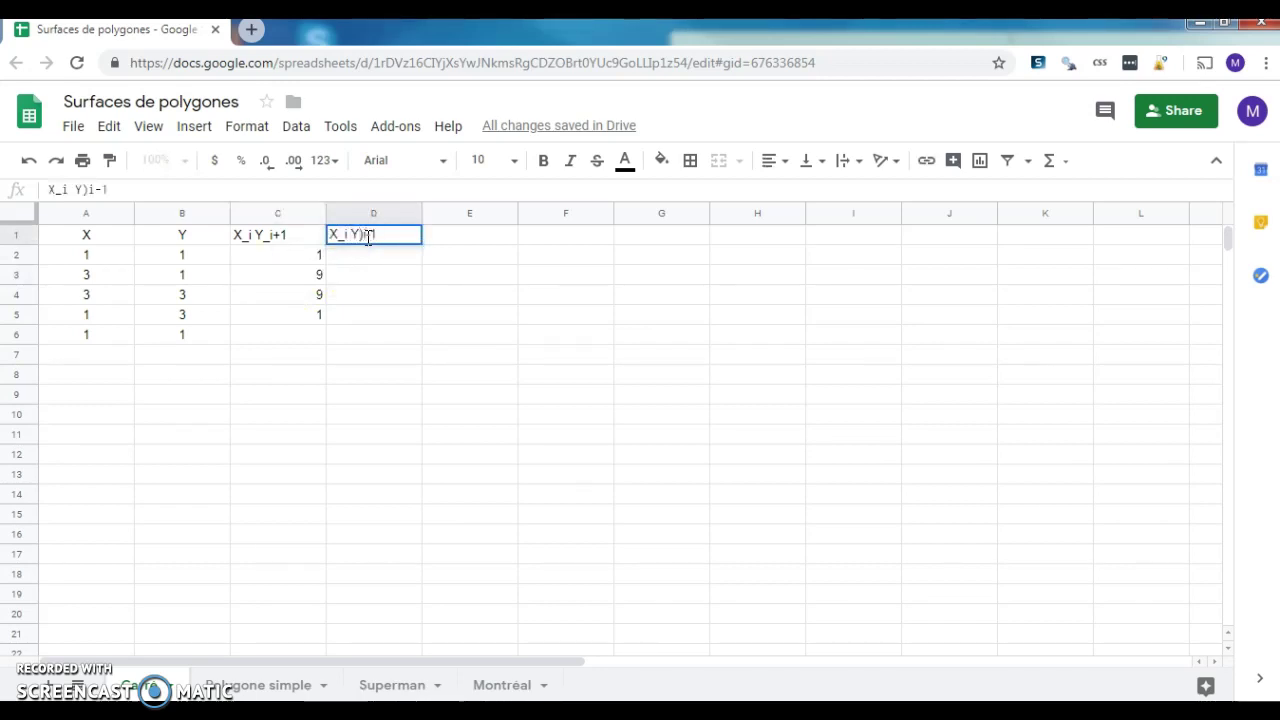
type("_i-1")
key("Return")
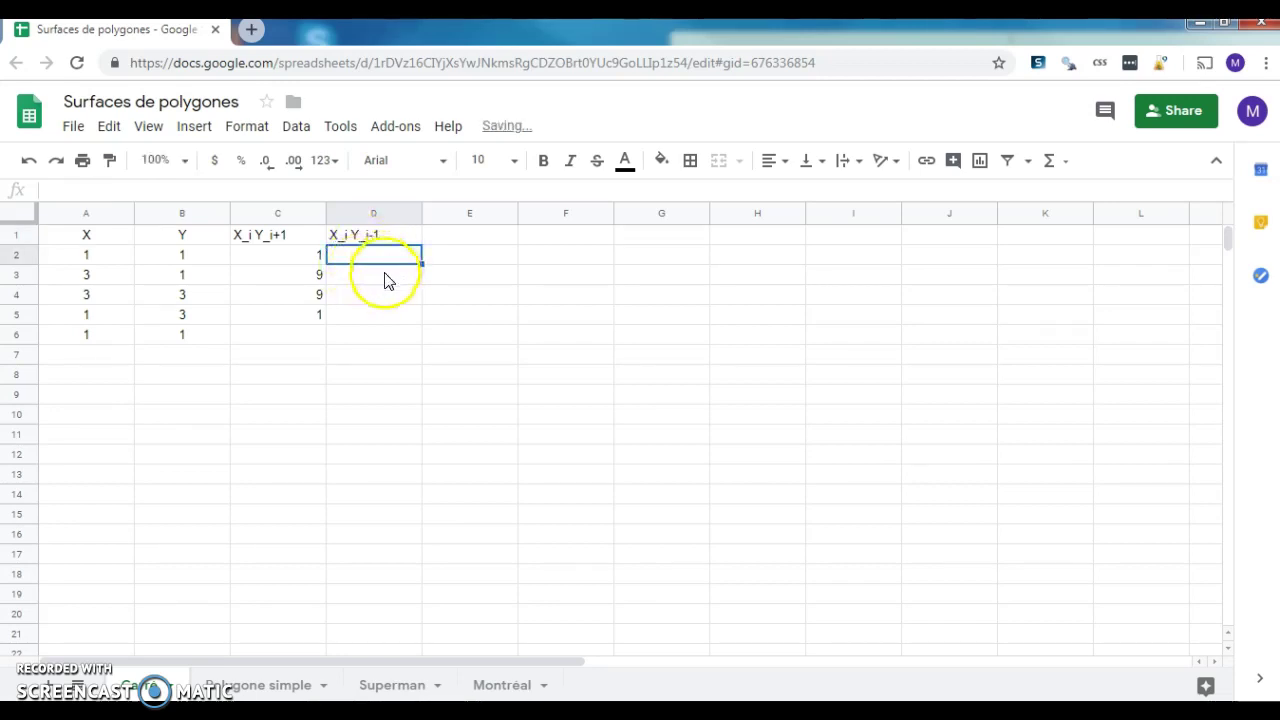
Step: Enter the formula =A3*B2 in D3 and fill it down through D6
left_click(388, 279)
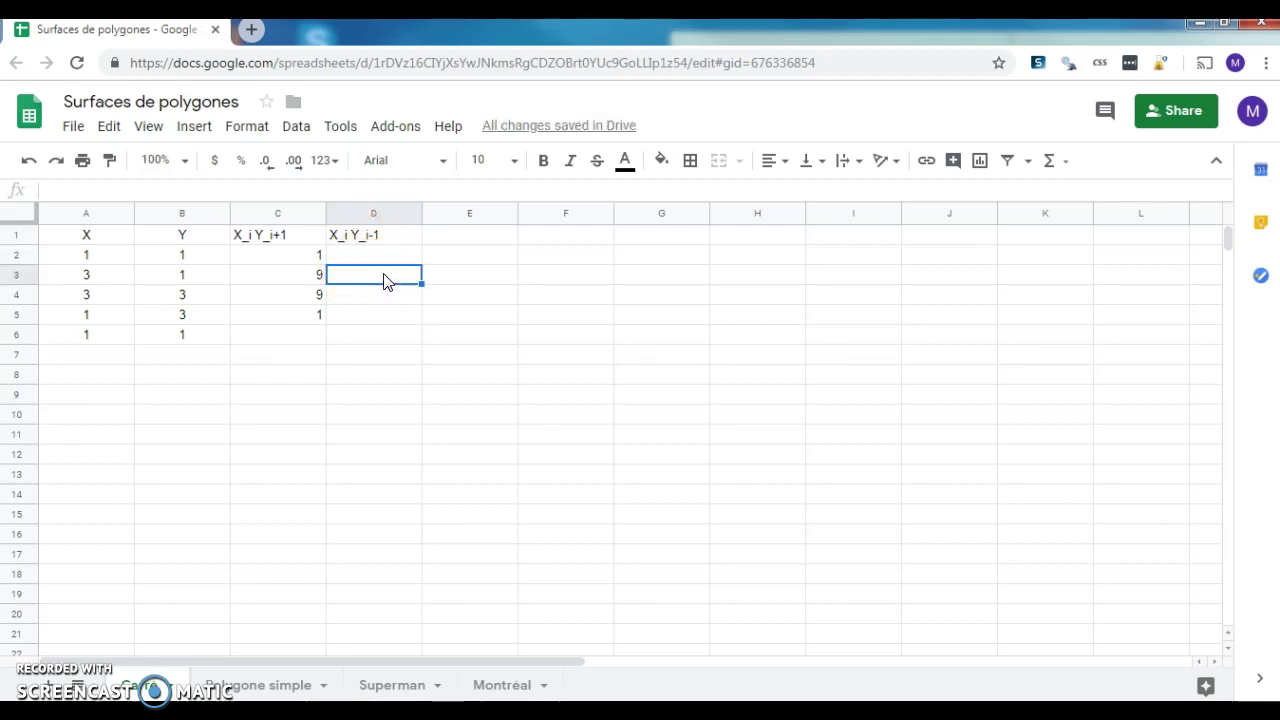
type("=")
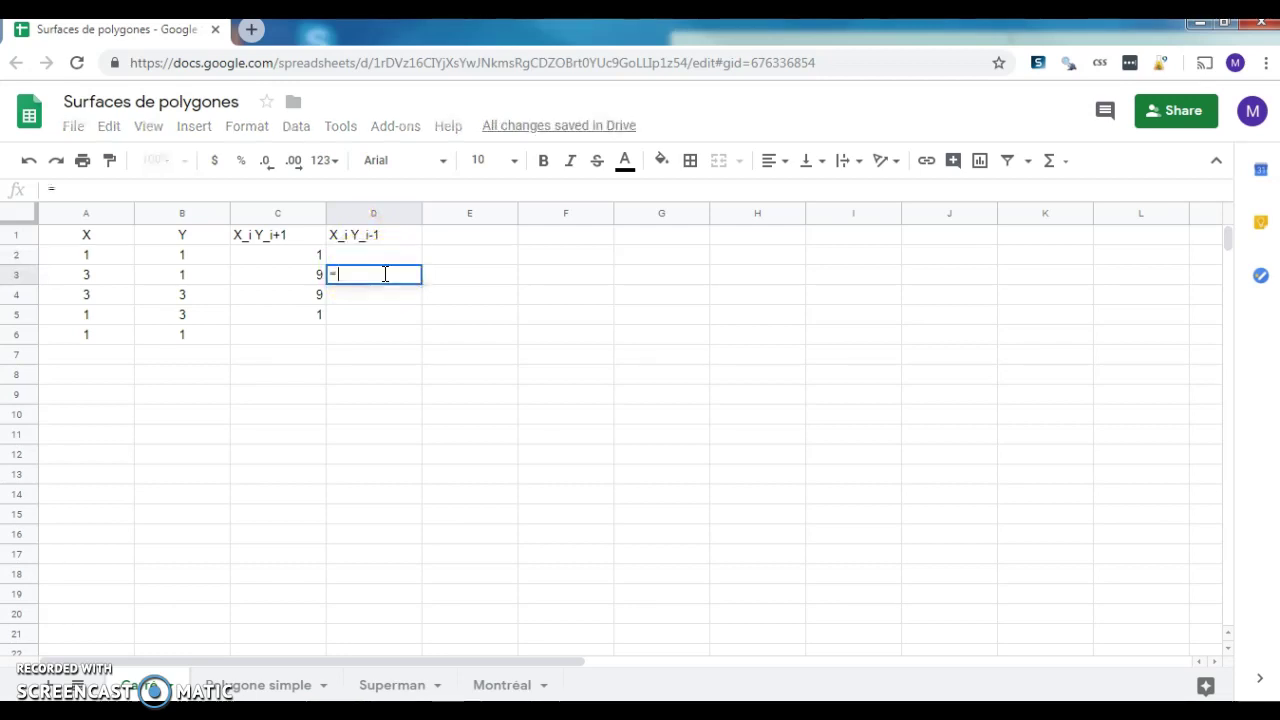
left_click(97, 279)
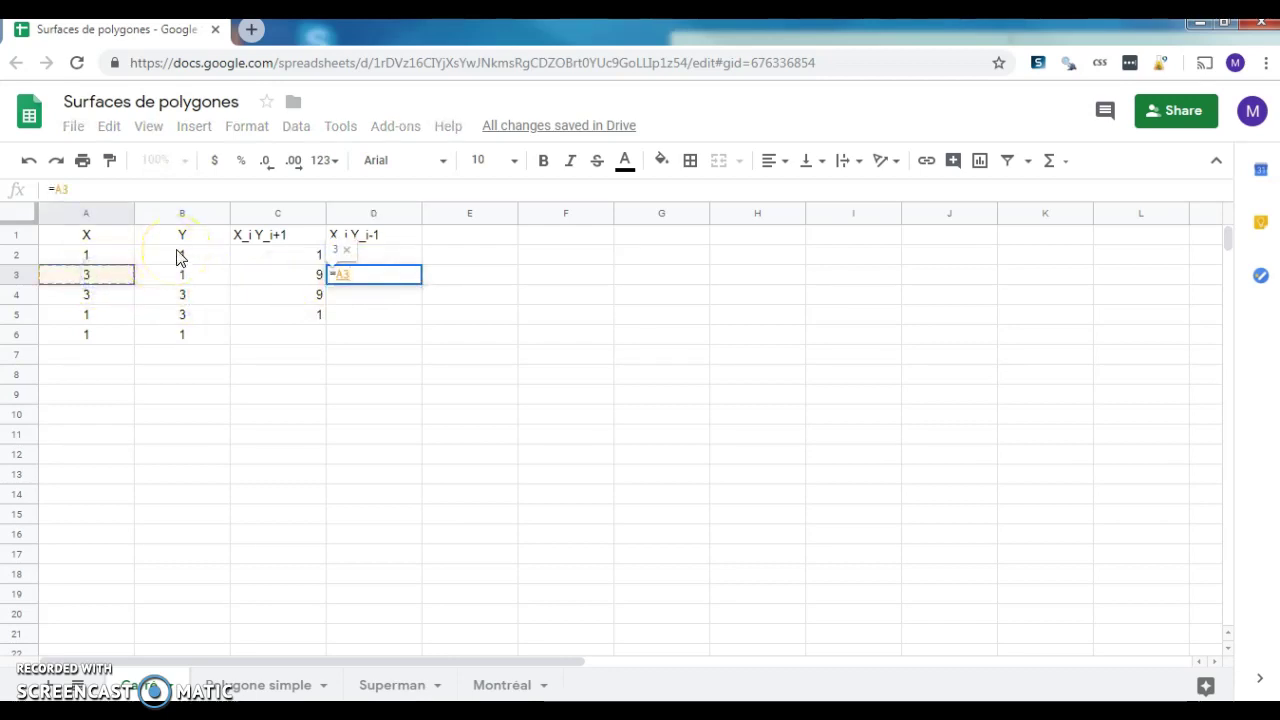
type("*")
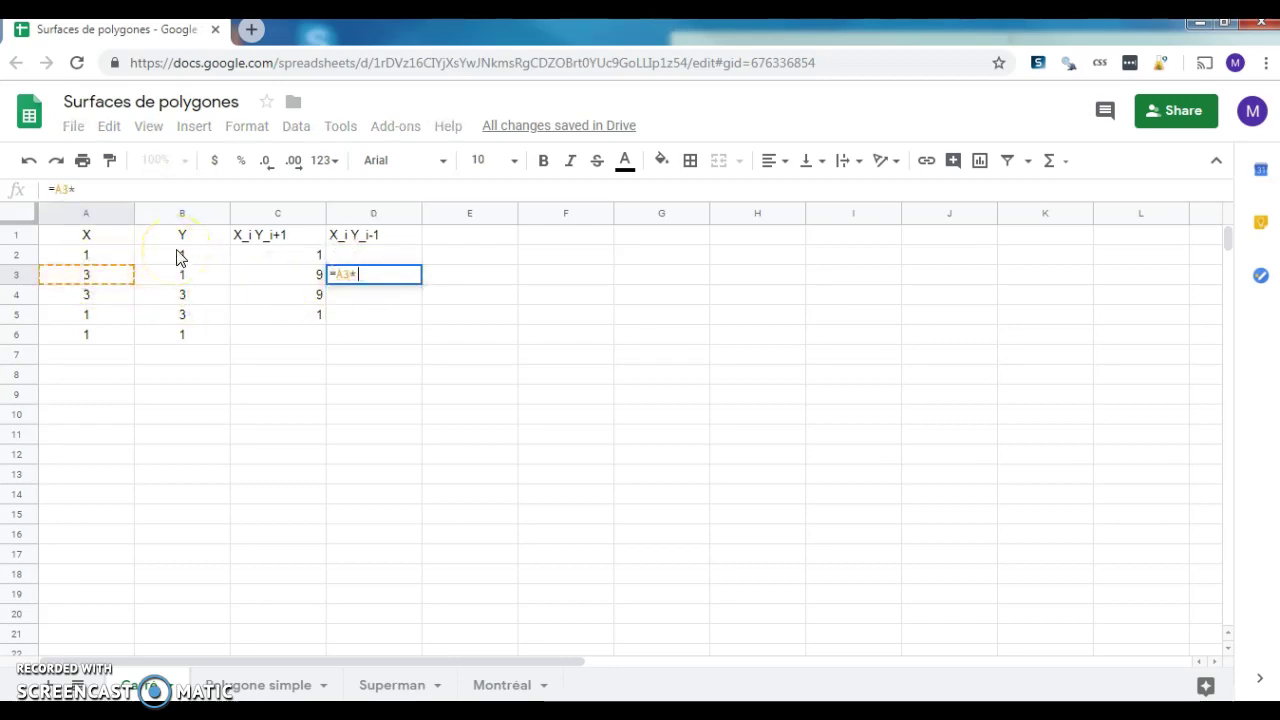
left_click(180, 258)
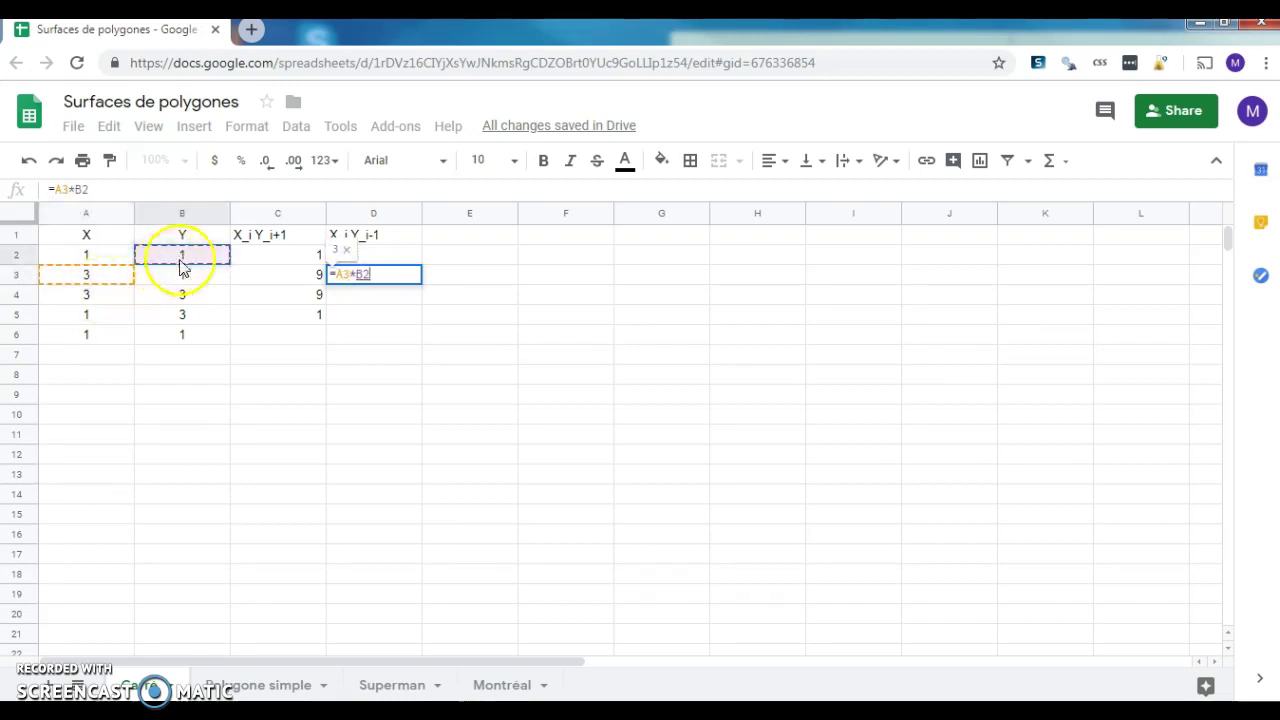
key("Return")
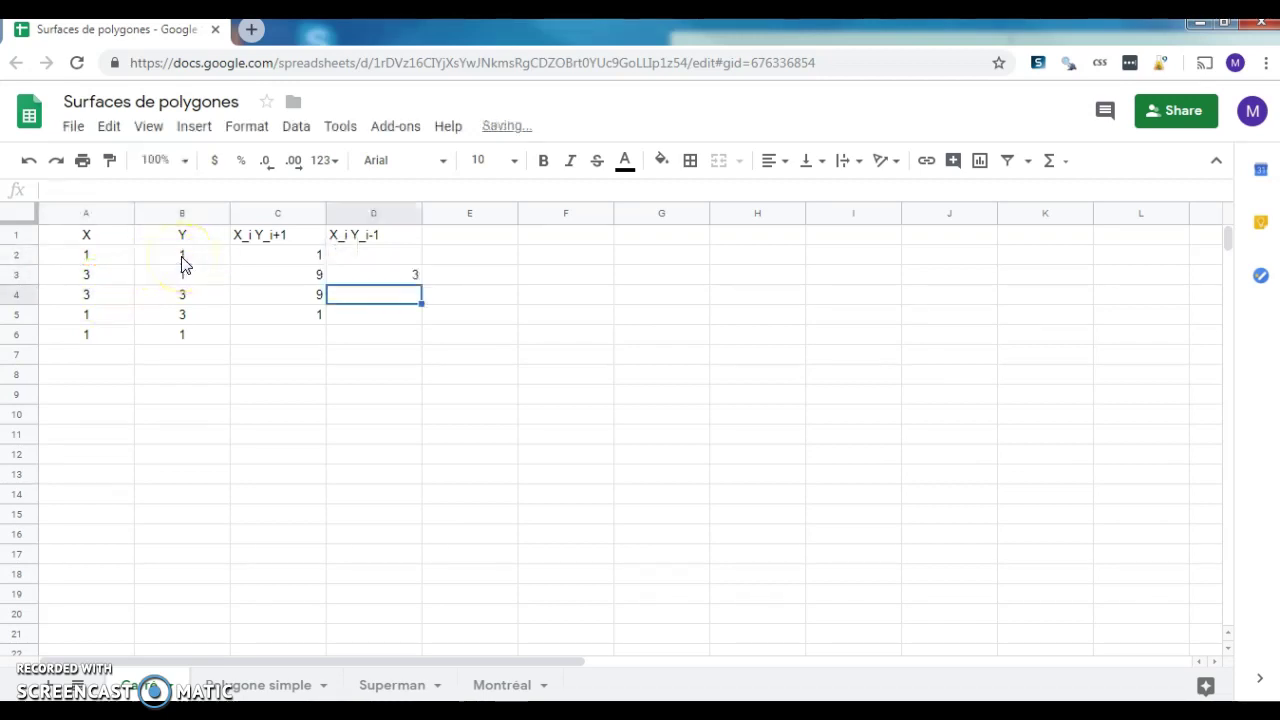
left_click(395, 277)
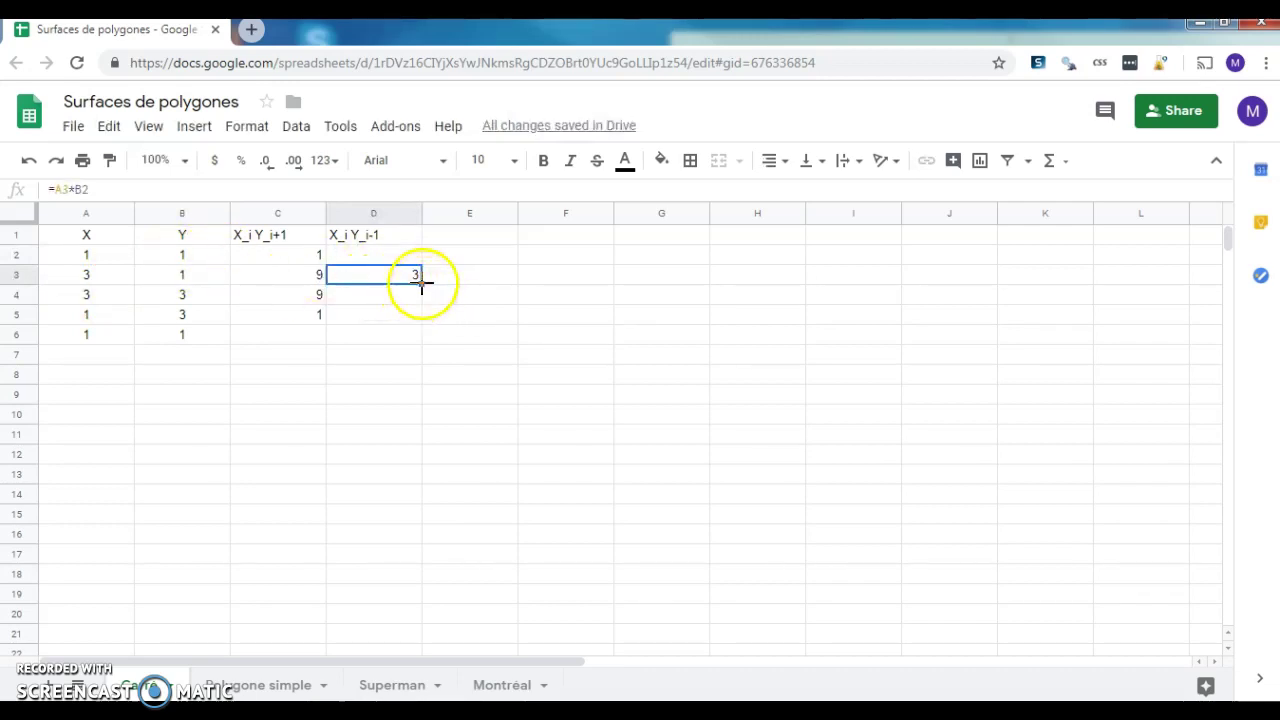
left_click_drag(422, 283, 420, 344)
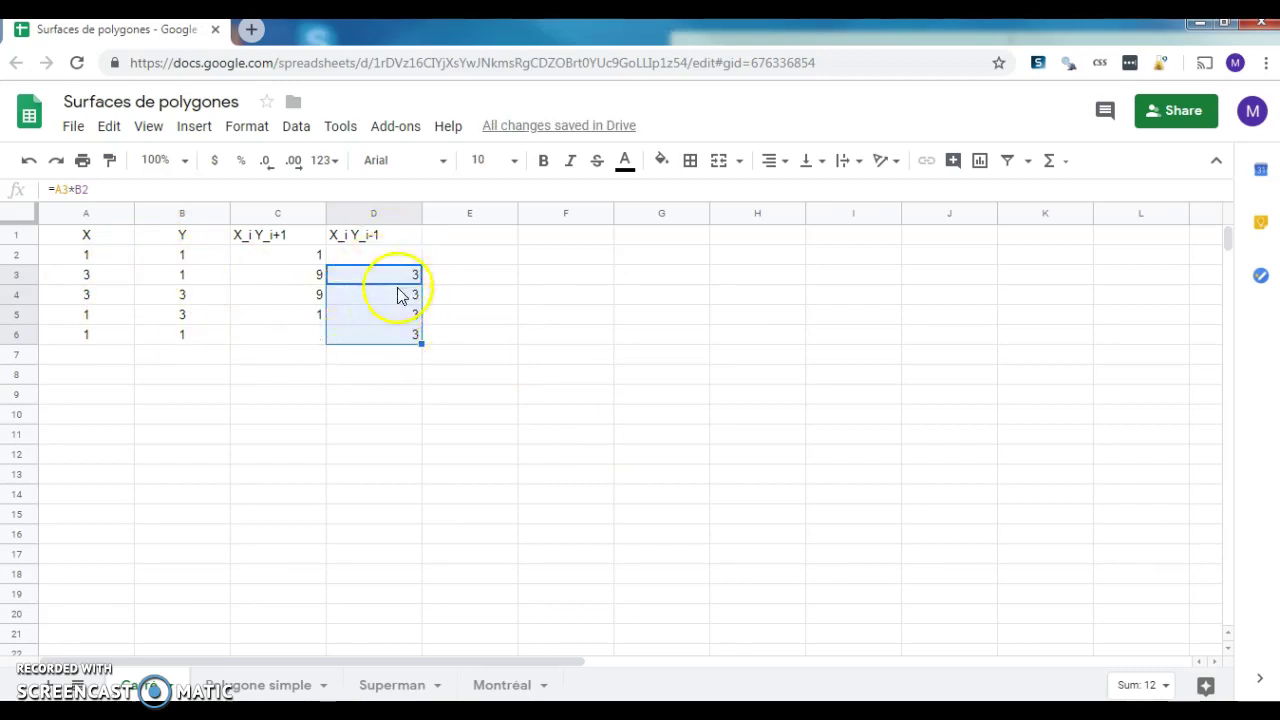
Step: Label cell C7 "Somme 1" and cell D7 "Somme 2" beneath the two product columns
left_click(290, 360)
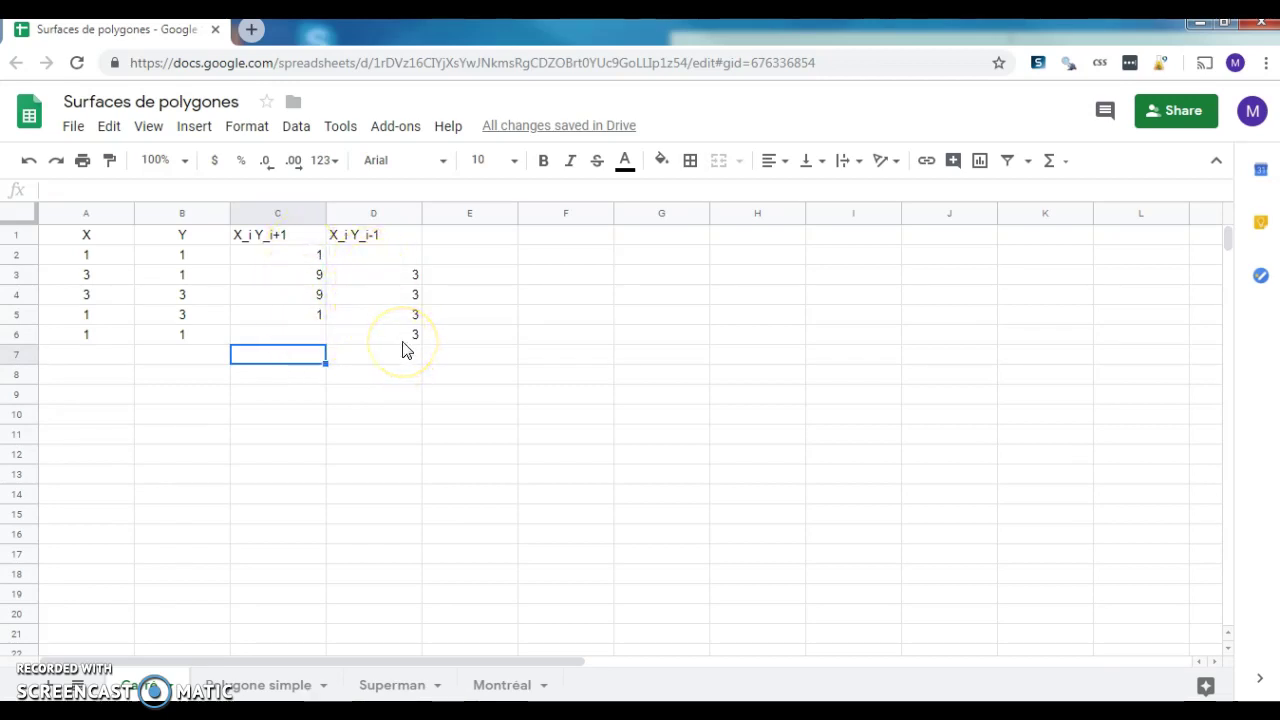
type("Somme 1")
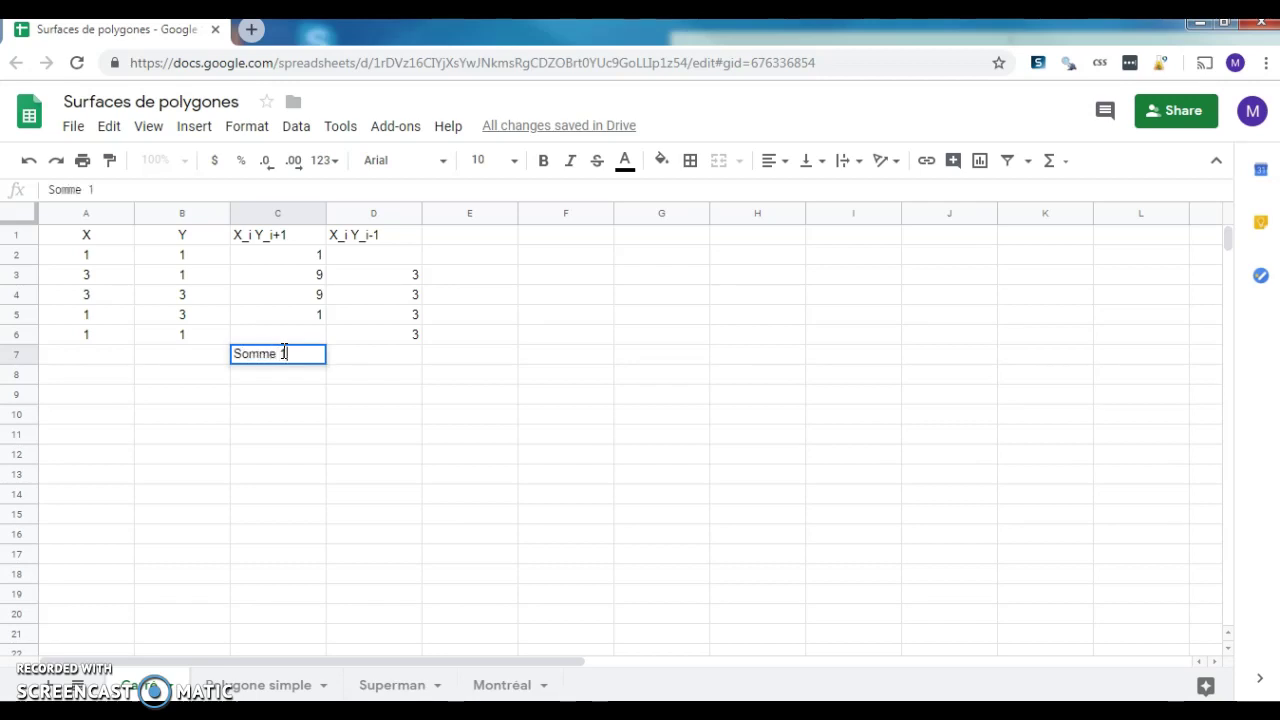
type("e")
key("Tab")
type("Somme 2")
key("Return")
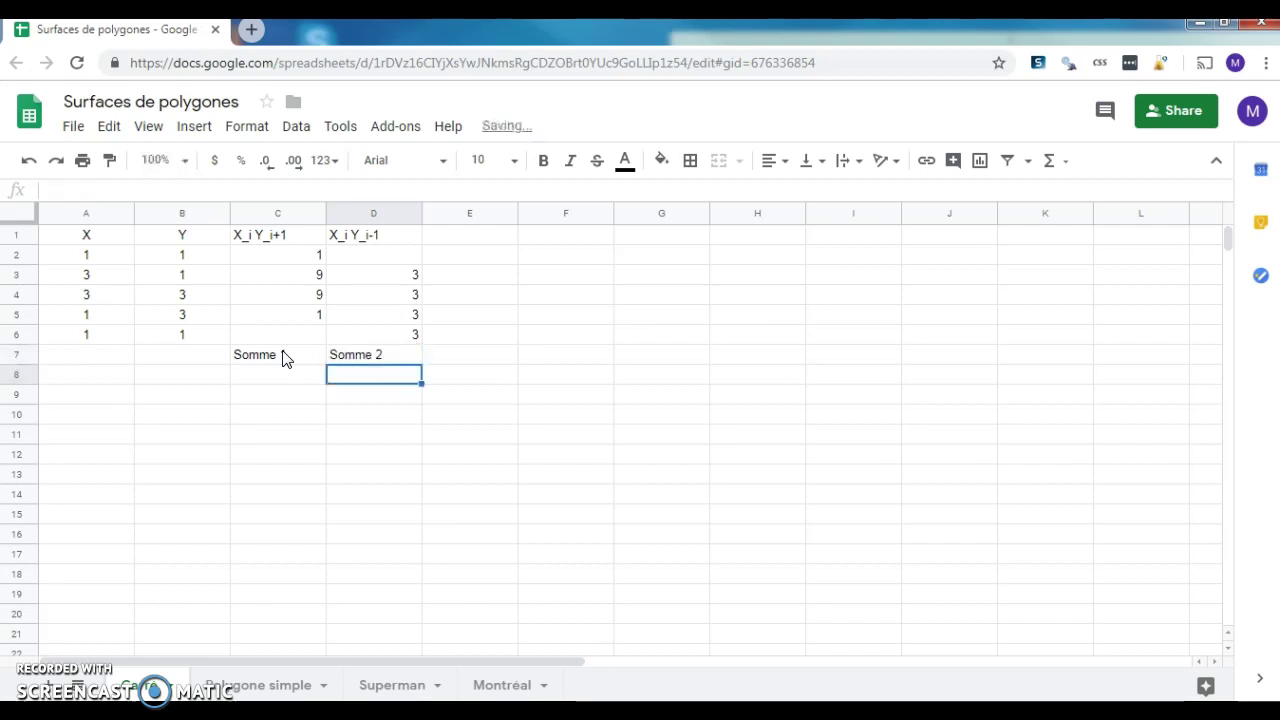
Step: Add a SUM of the range C2:C5 in cell C8, below the "Somme 1" label
left_click(289, 376)
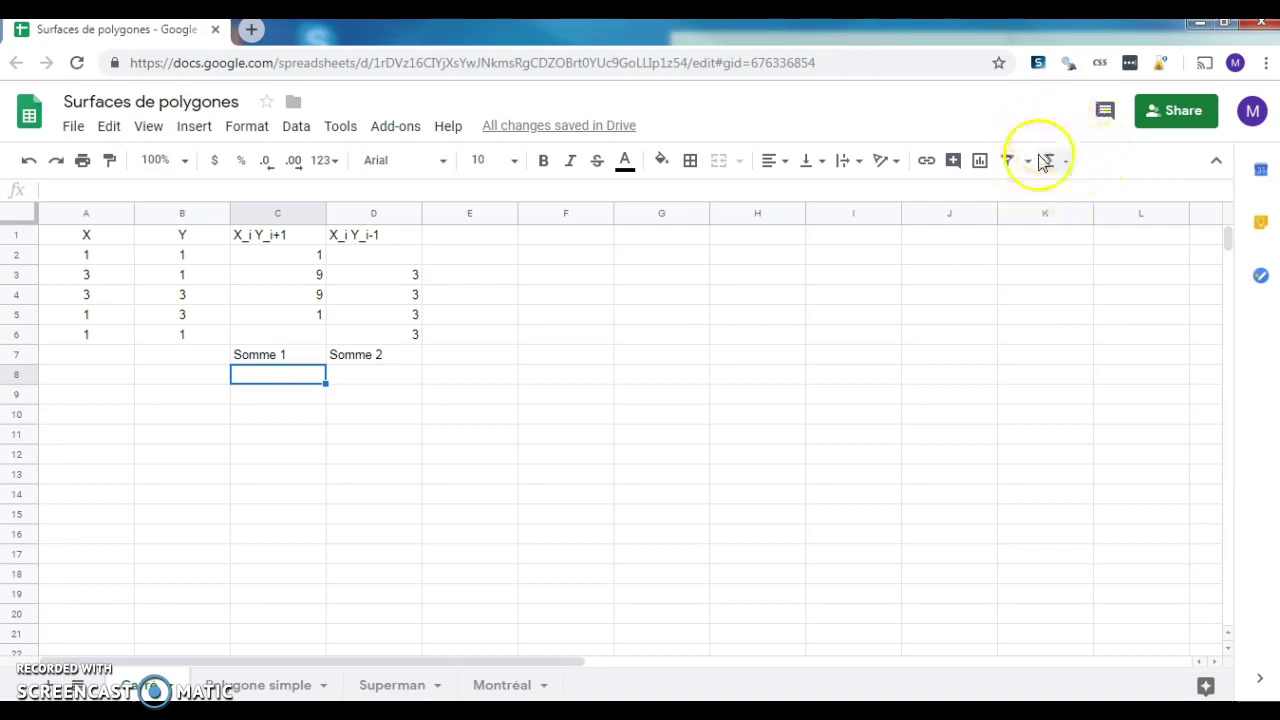
left_click(1064, 161)
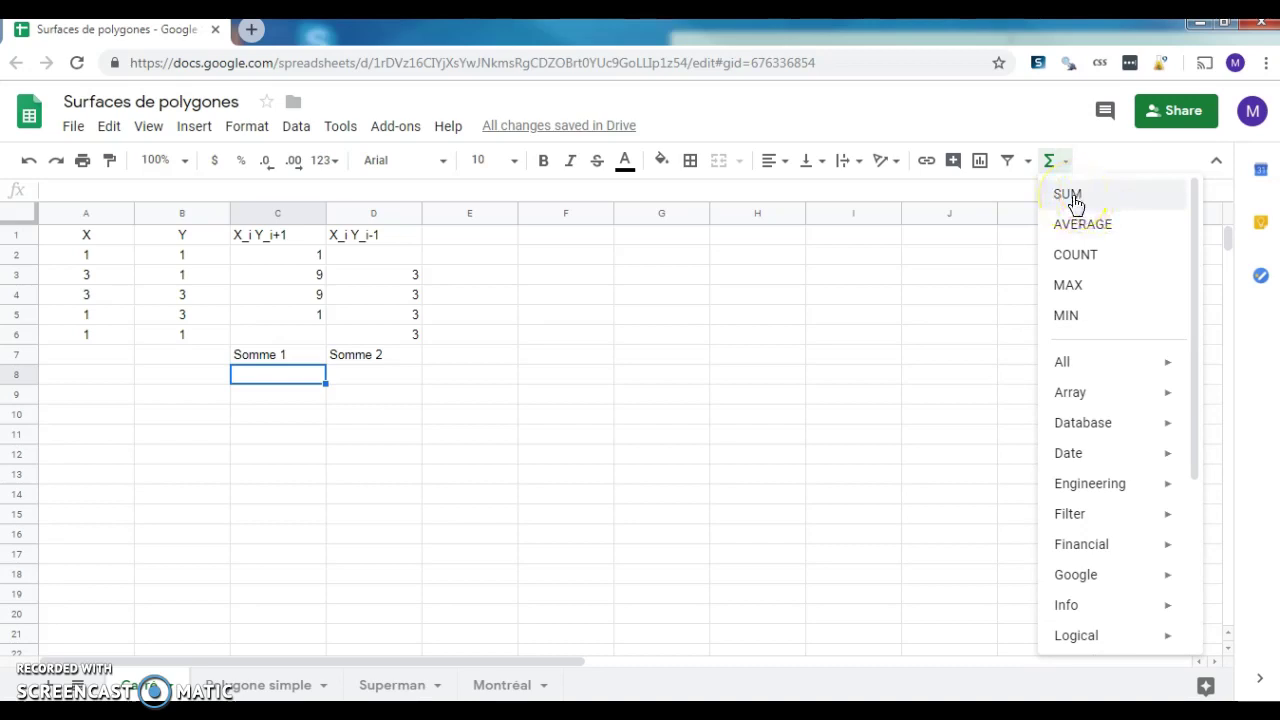
left_click(1072, 196)
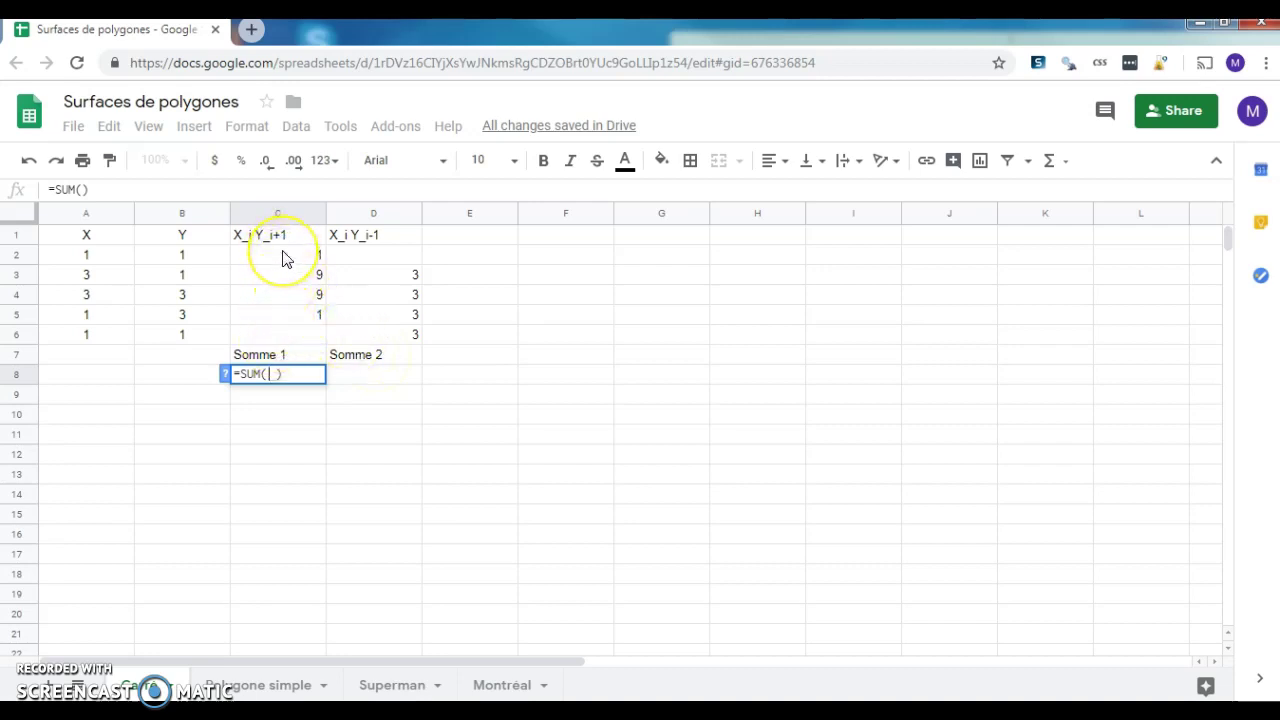
left_click_drag(282, 256, 287, 322)
left_click_drag(295, 262, 295, 322)
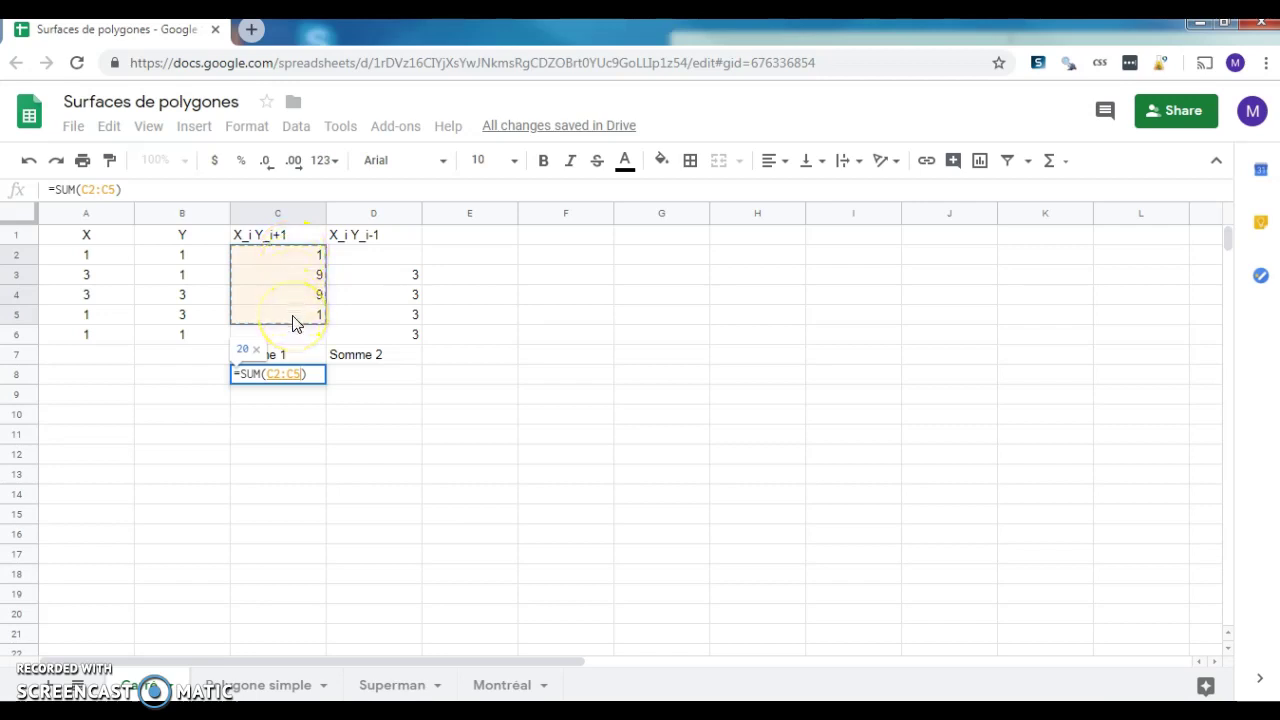
key("Return")
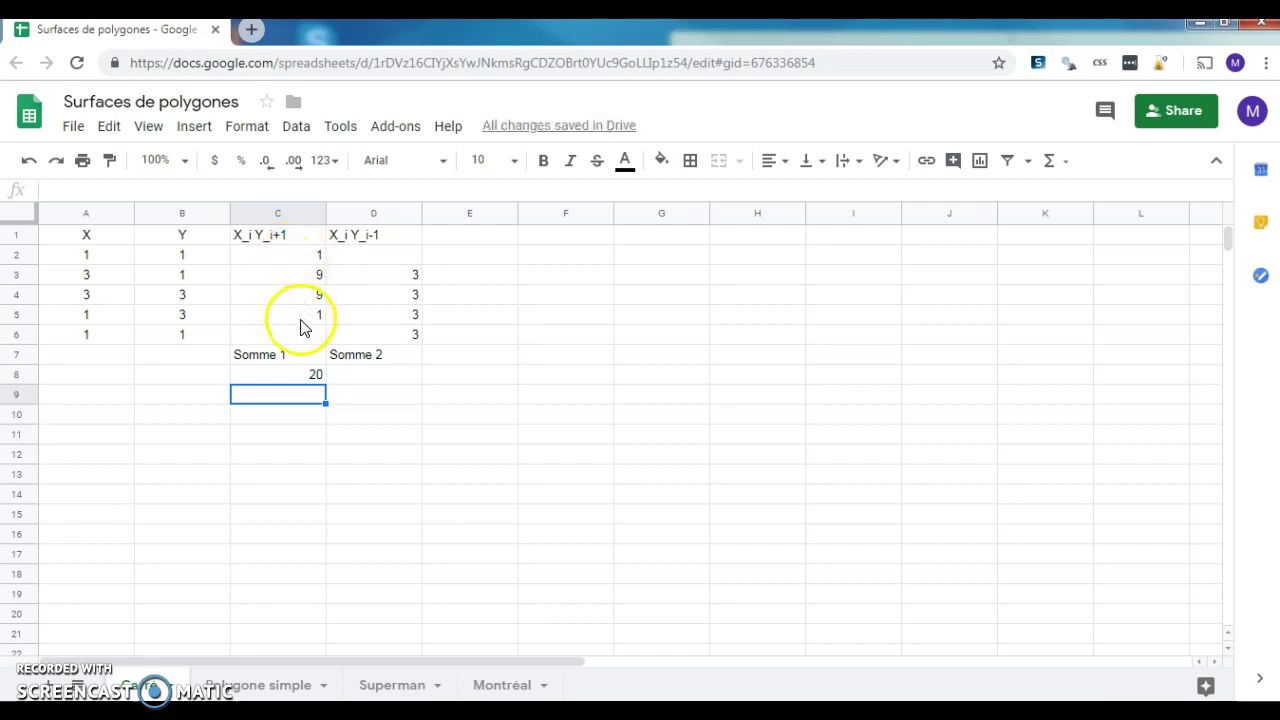
Step: Add a SUM of the range D3:D6 in cell D8, below the "Somme 2" label
left_click(390, 381)
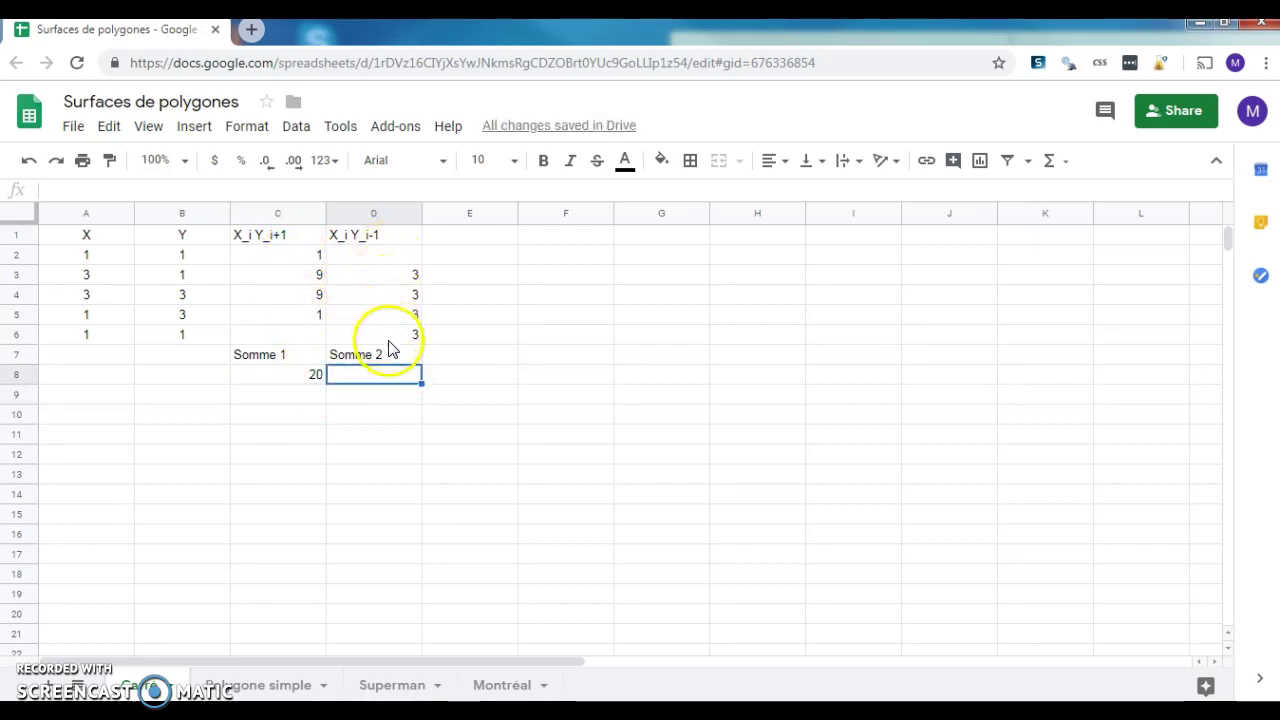
left_click(1069, 163)
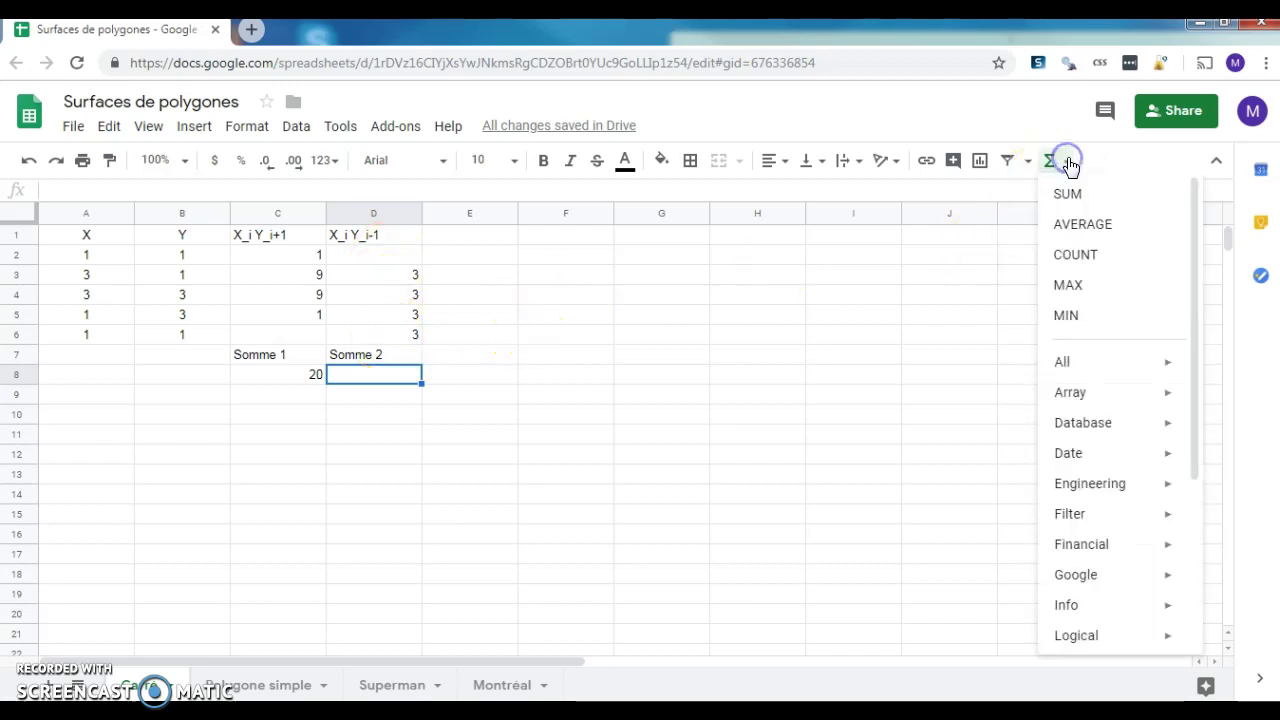
left_click(1073, 196)
left_click_drag(393, 270, 397, 343)
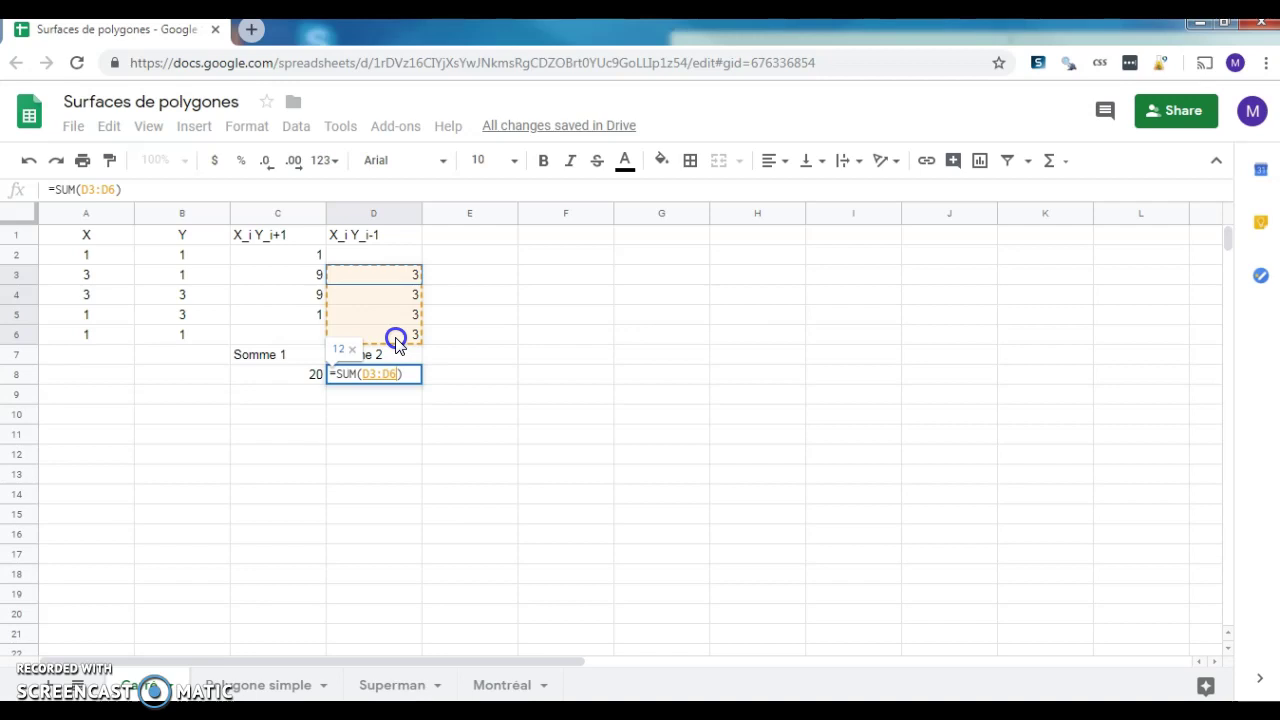
key("Return")
left_click(396, 376)
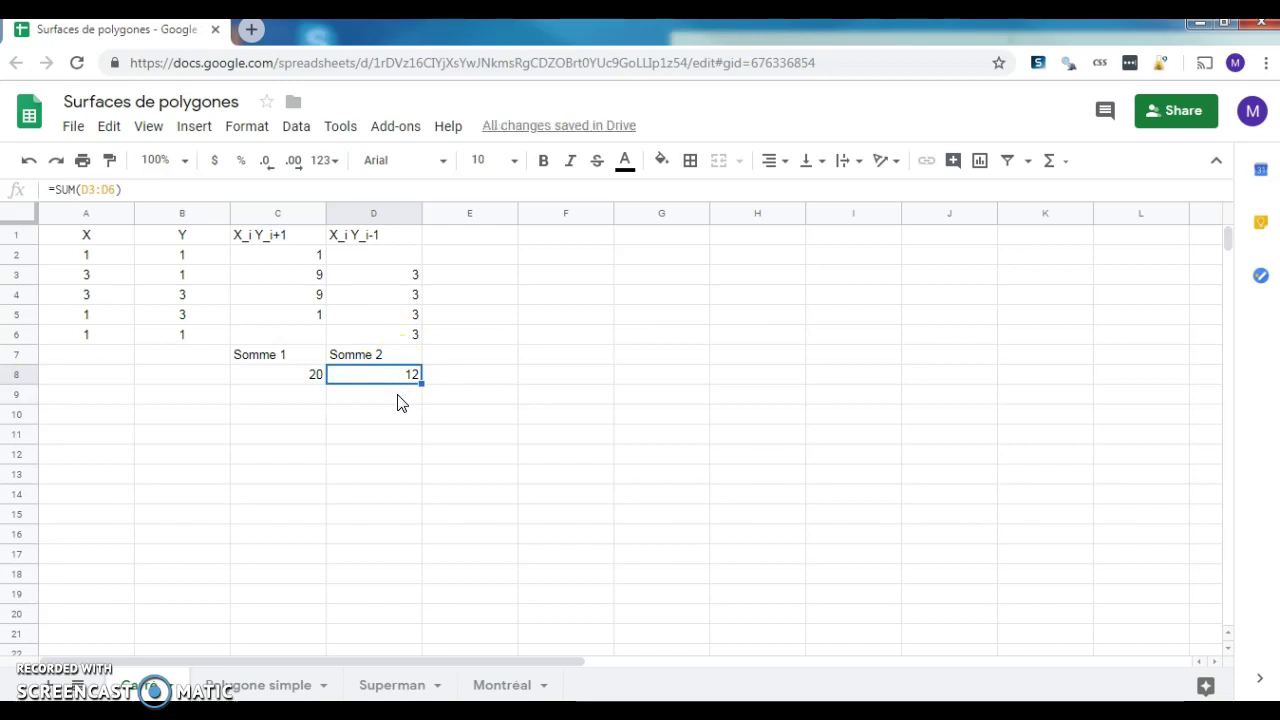
Step: Enter the label "Surface" in cell C9, below the first sum
left_click(292, 401)
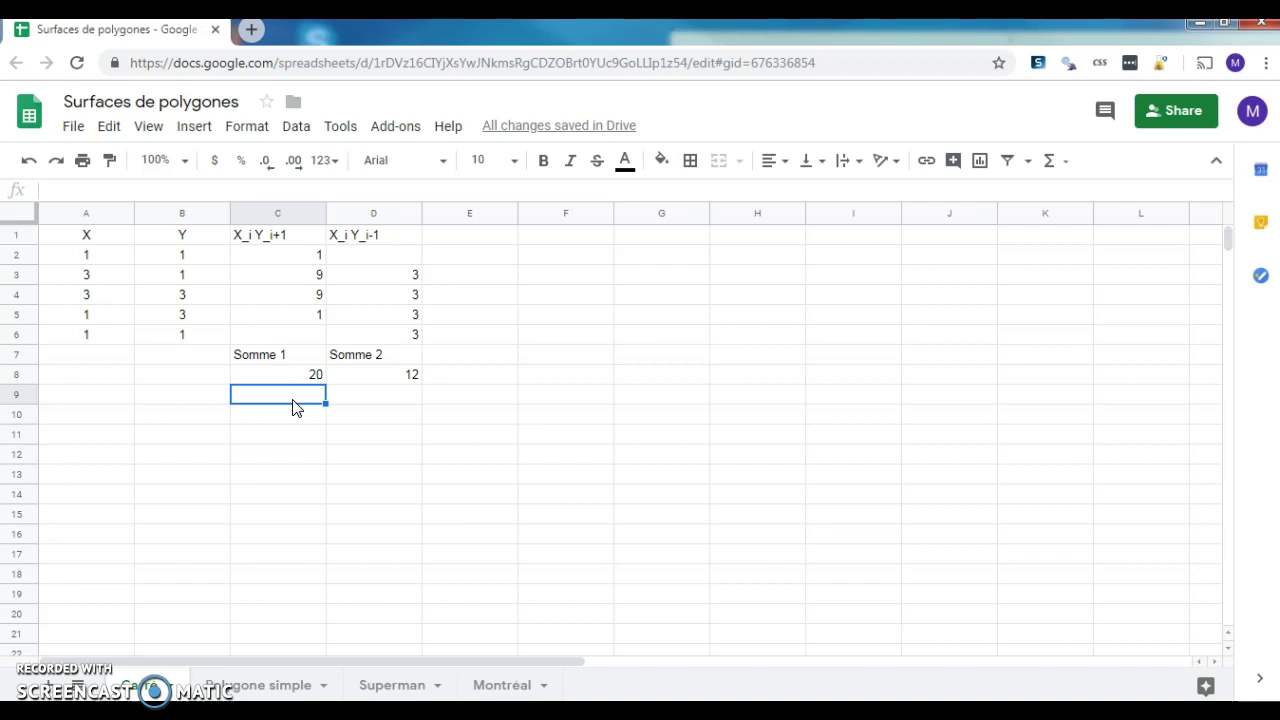
type("Surface")
key("Tab")
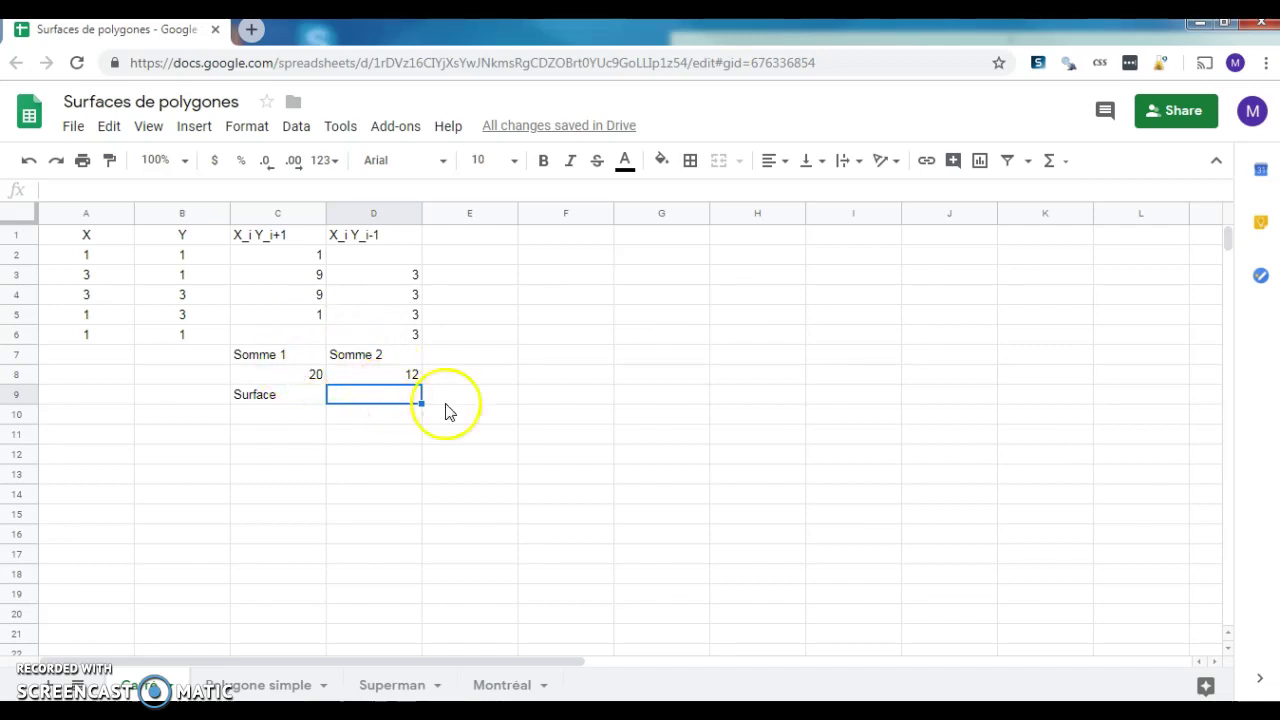
Step: Insert the ABS function in cell D9 with the difference C8-D8 as its argument
left_click(1064, 167)
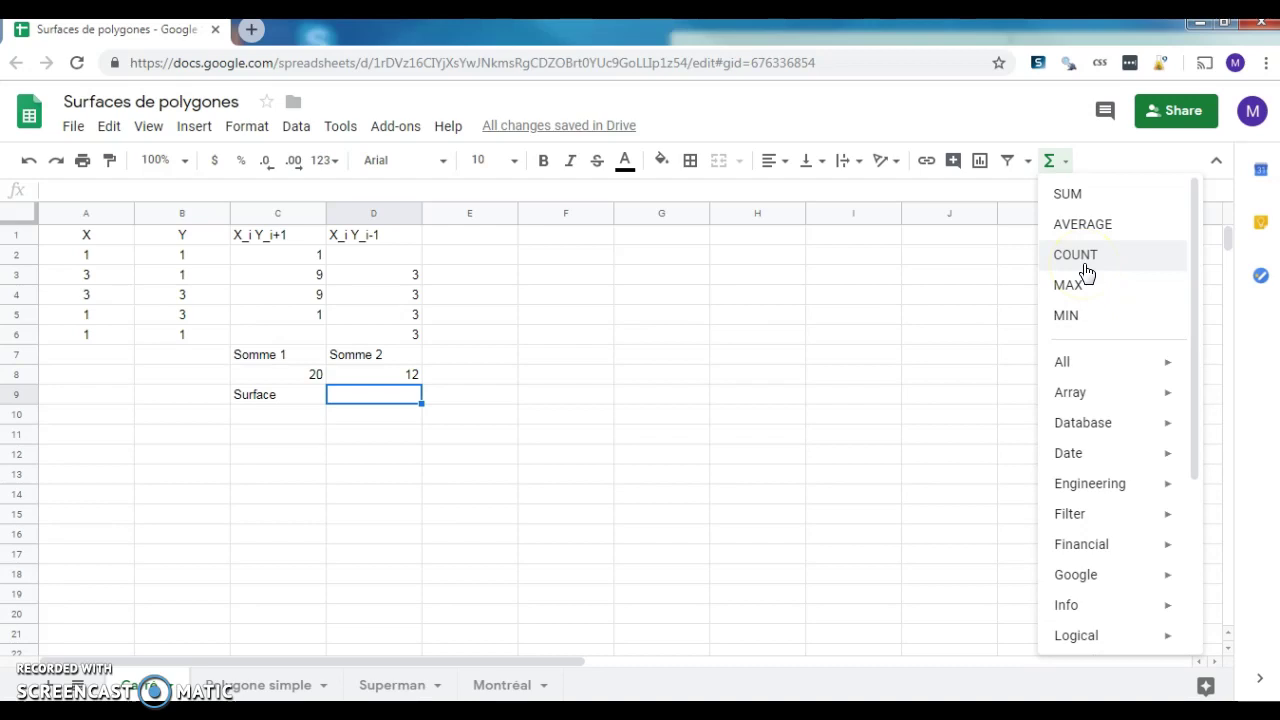
scroll(1086, 273, "down", 3)
mouse_move(1088, 450)
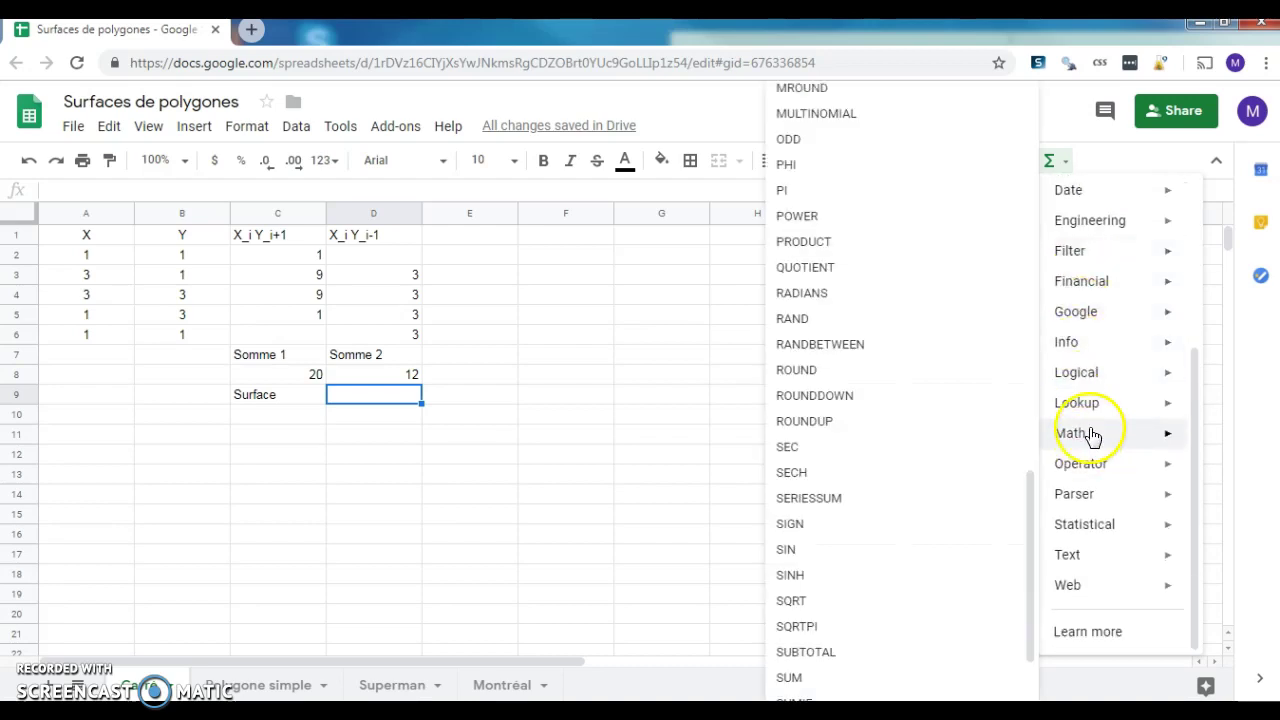
scroll(892, 350, "up", 5)
scroll(892, 350, "up", 8)
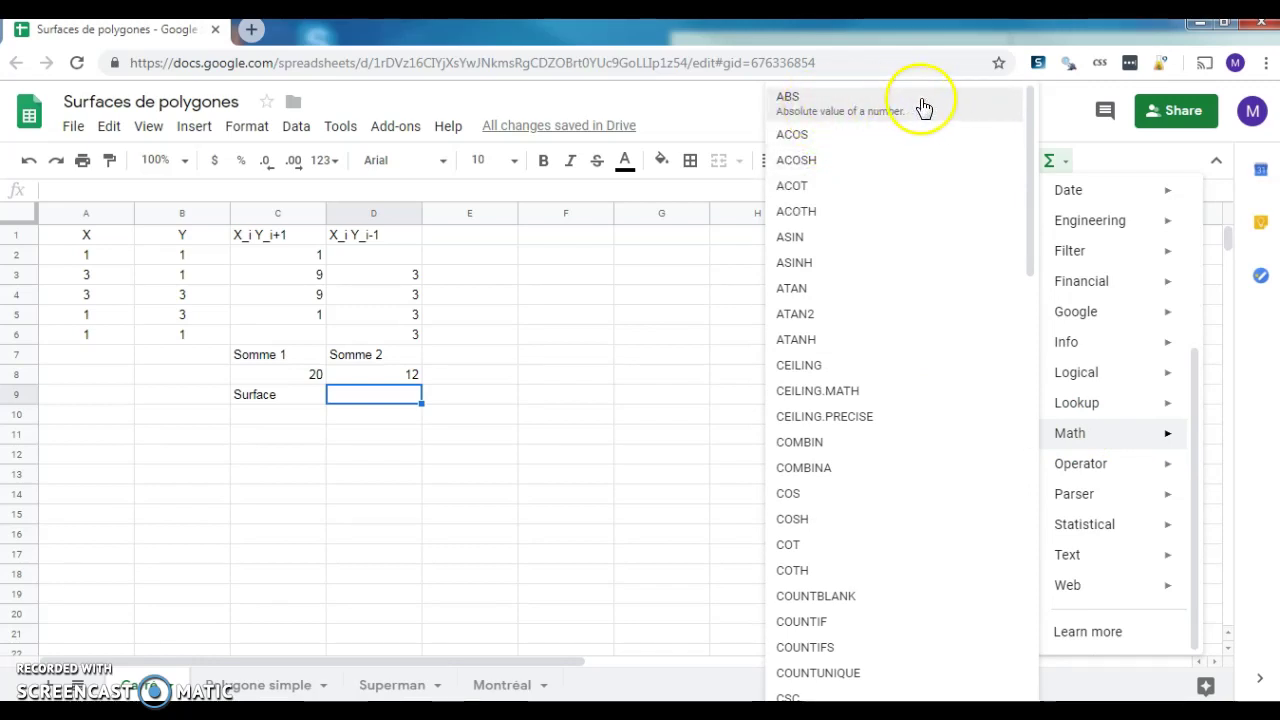
left_click(882, 105)
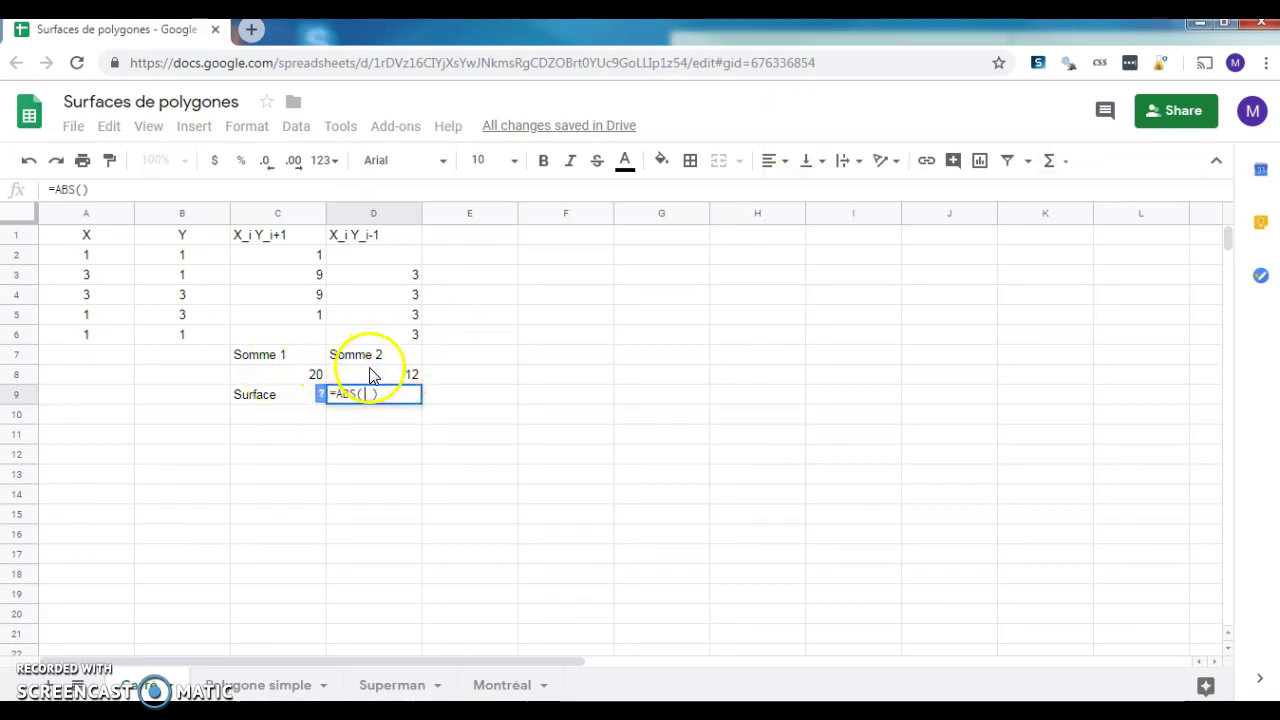
left_click(290, 378)
type("-")
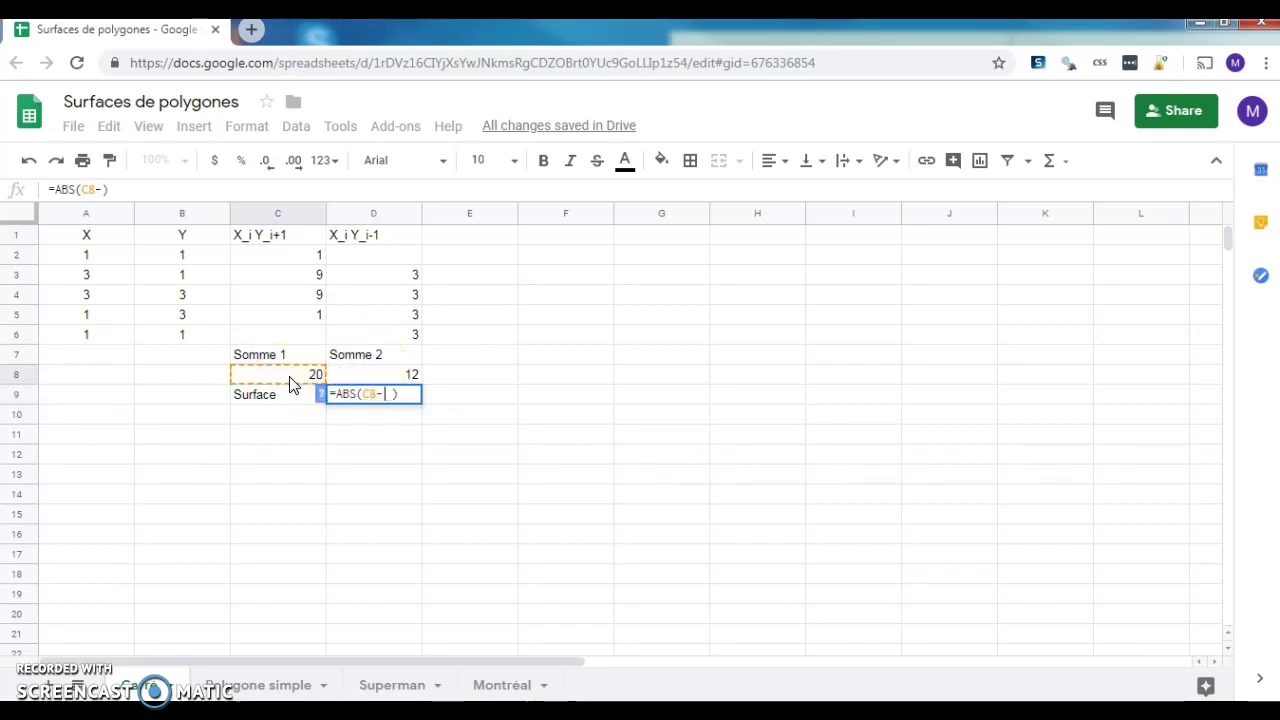
left_click(386, 376)
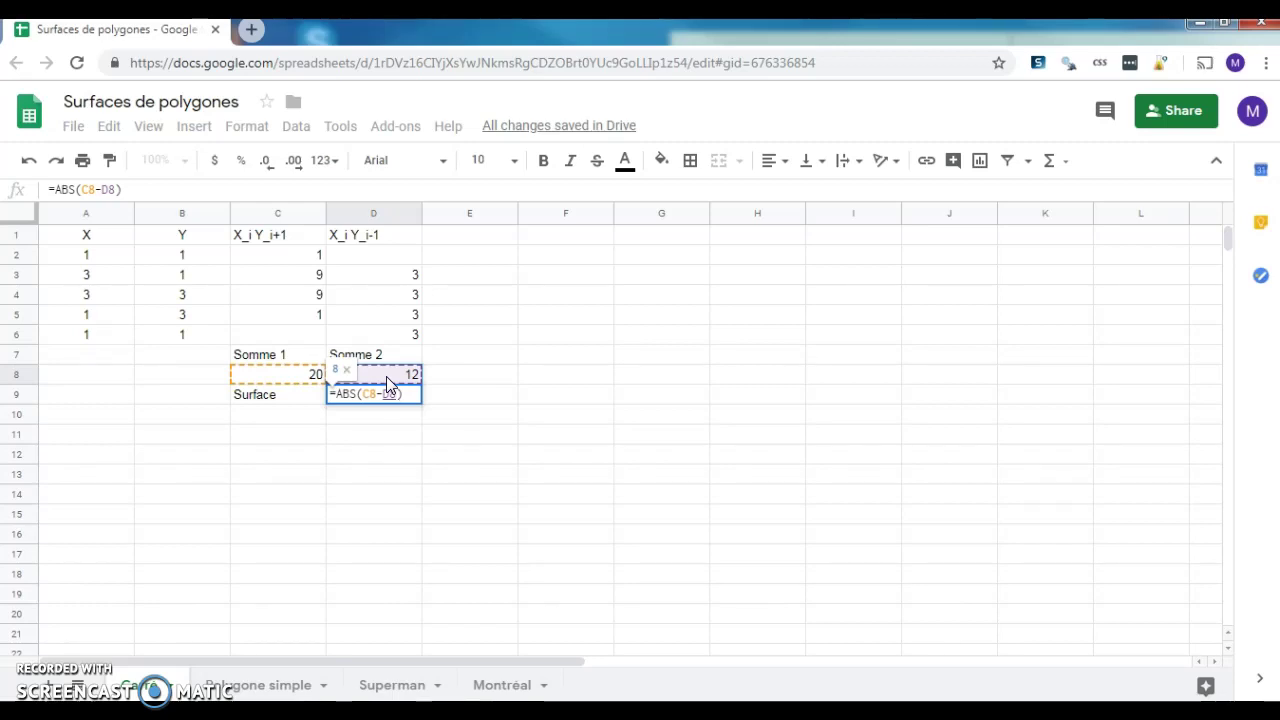
Step: Complete the area formula in D9 by dividing the absolute value by 2, giving =ABS(C8-D8)/2
left_click(408, 393)
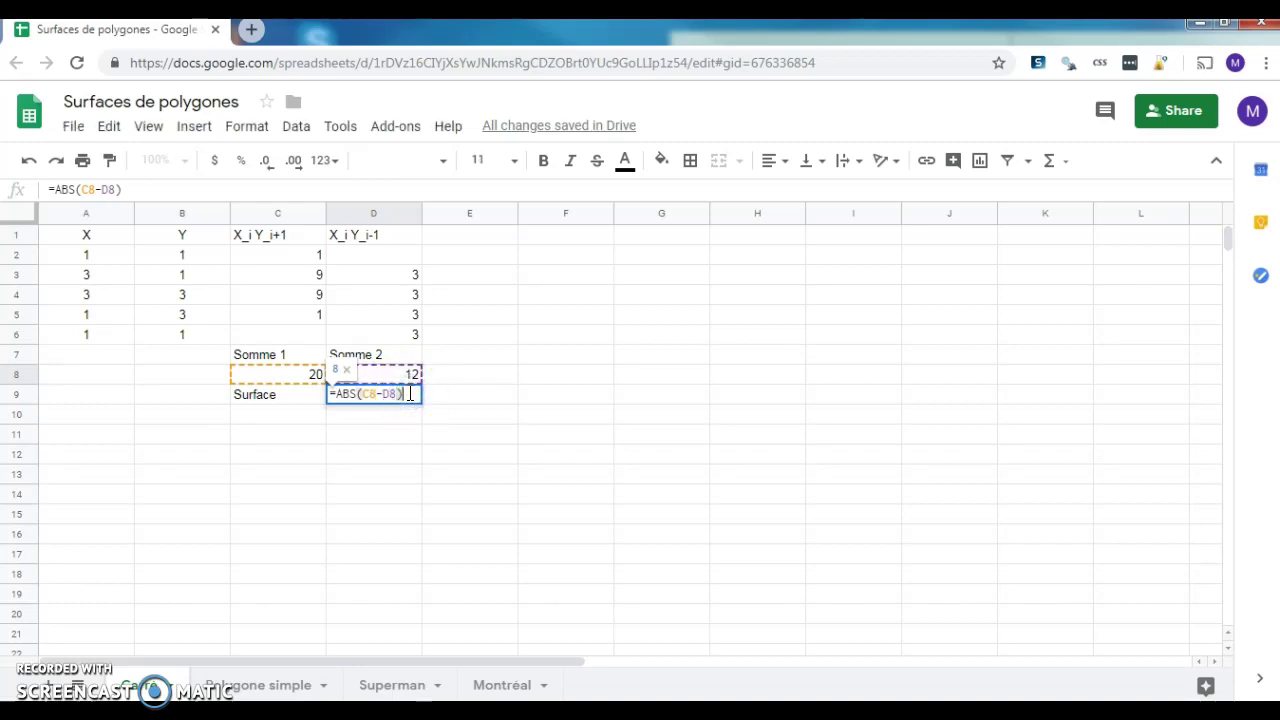
type("/")
key("Down")
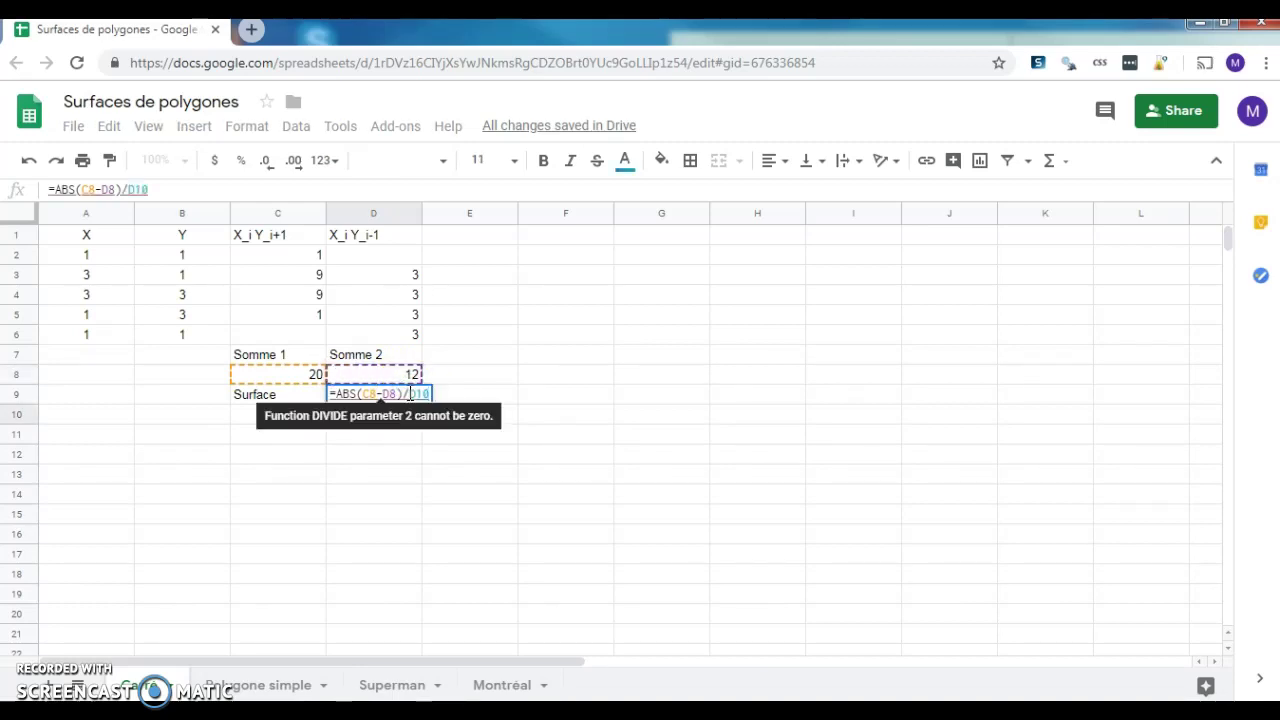
key("BackSpace")
key("BackSpace")
key("BackSpace")
type("2")
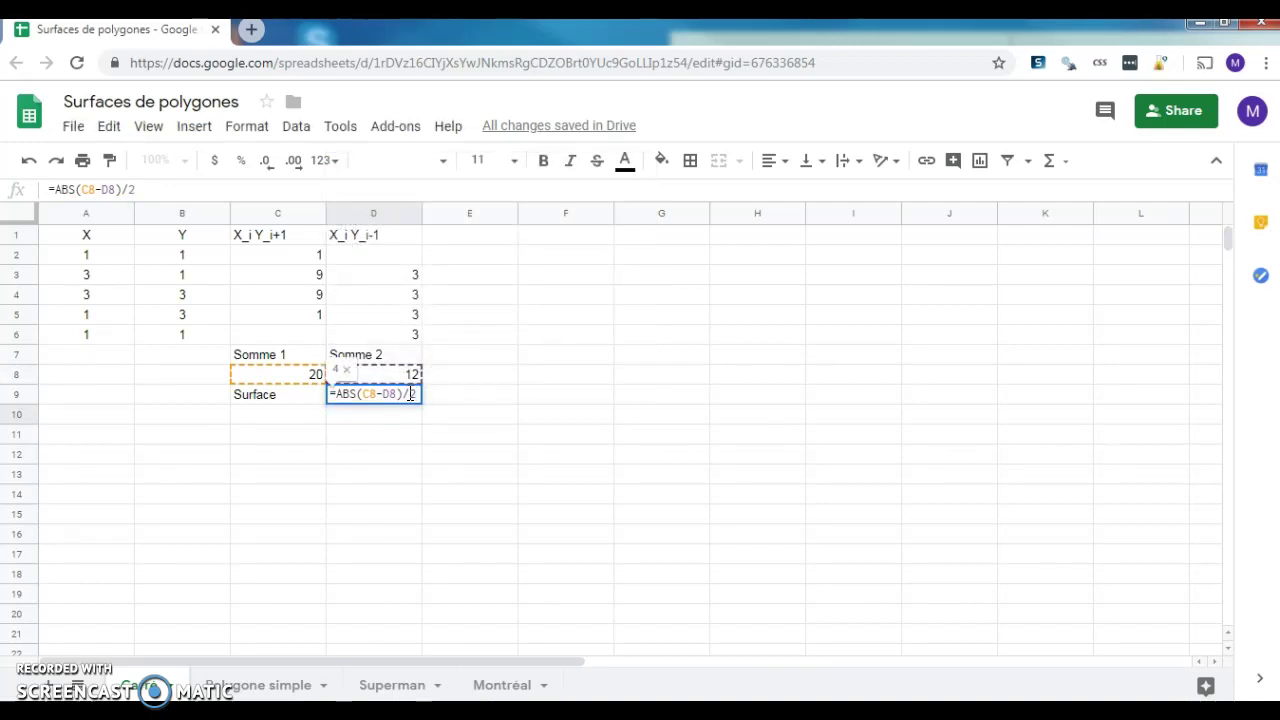
key("Return")
left_click(408, 395)
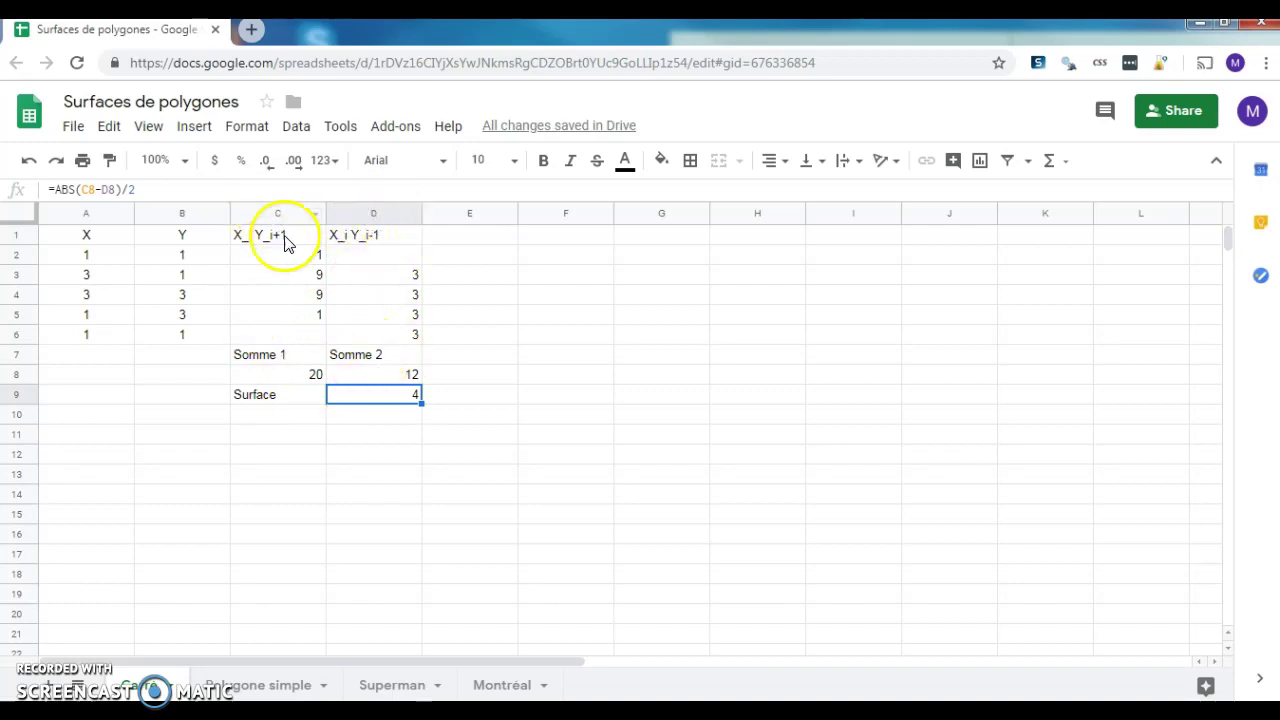
Step: Center the contents of columns C and D horizontally
left_click_drag(272, 211, 371, 211)
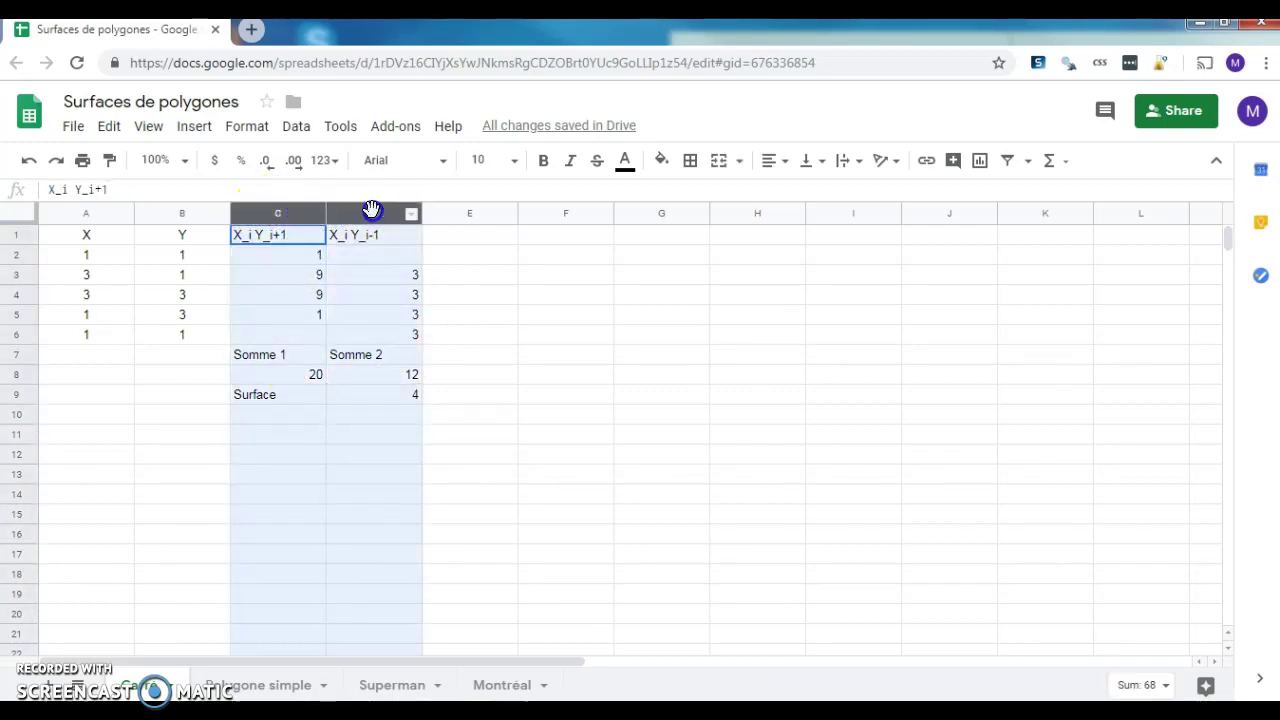
left_click(785, 163)
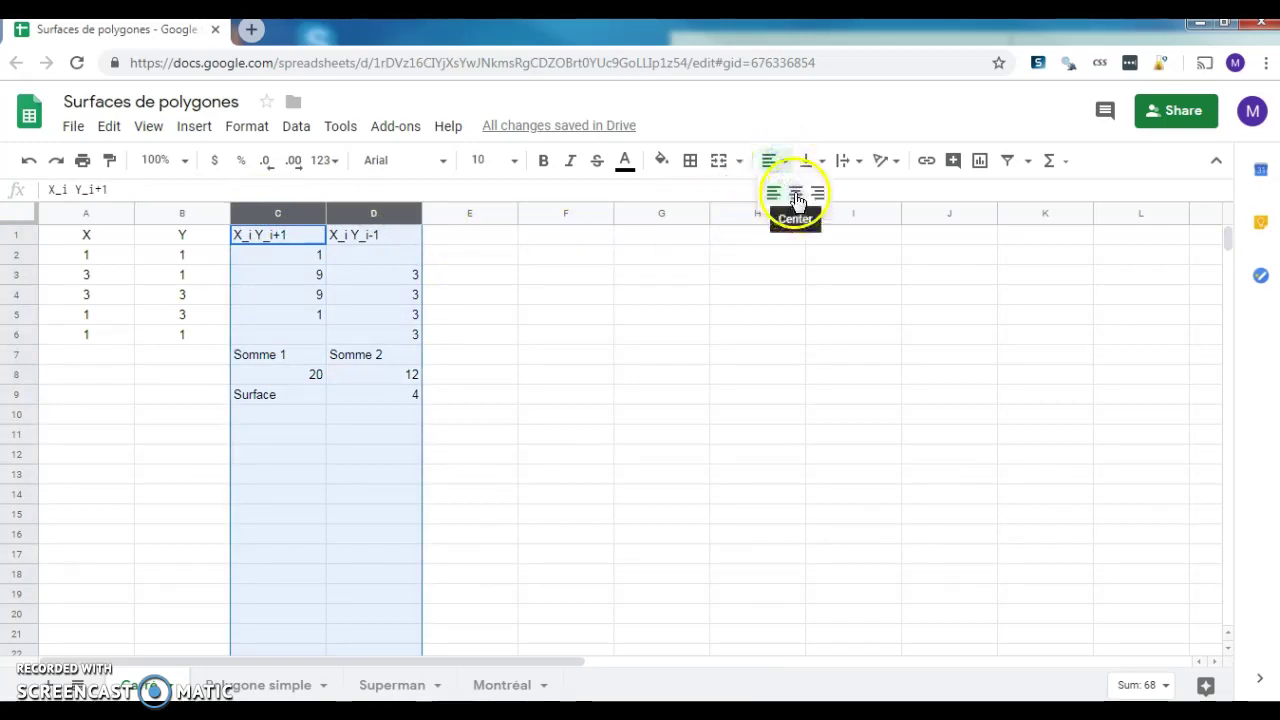
left_click(796, 195)
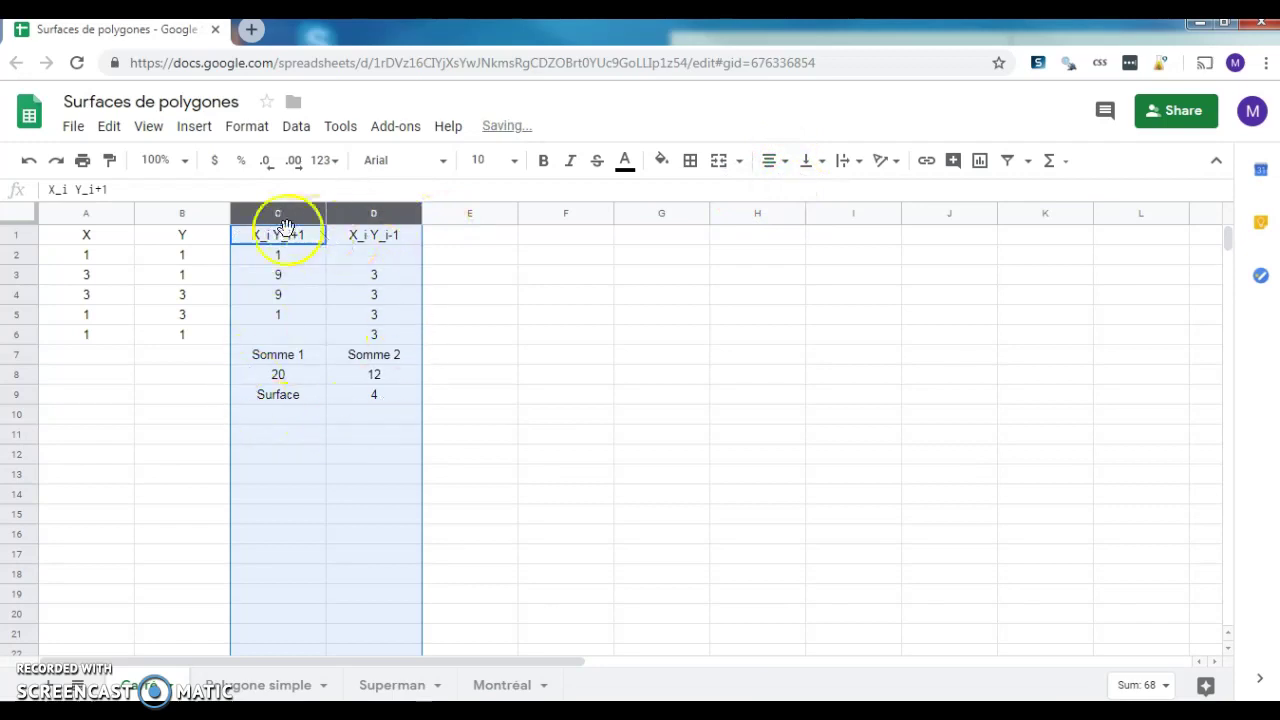
left_click(372, 393)
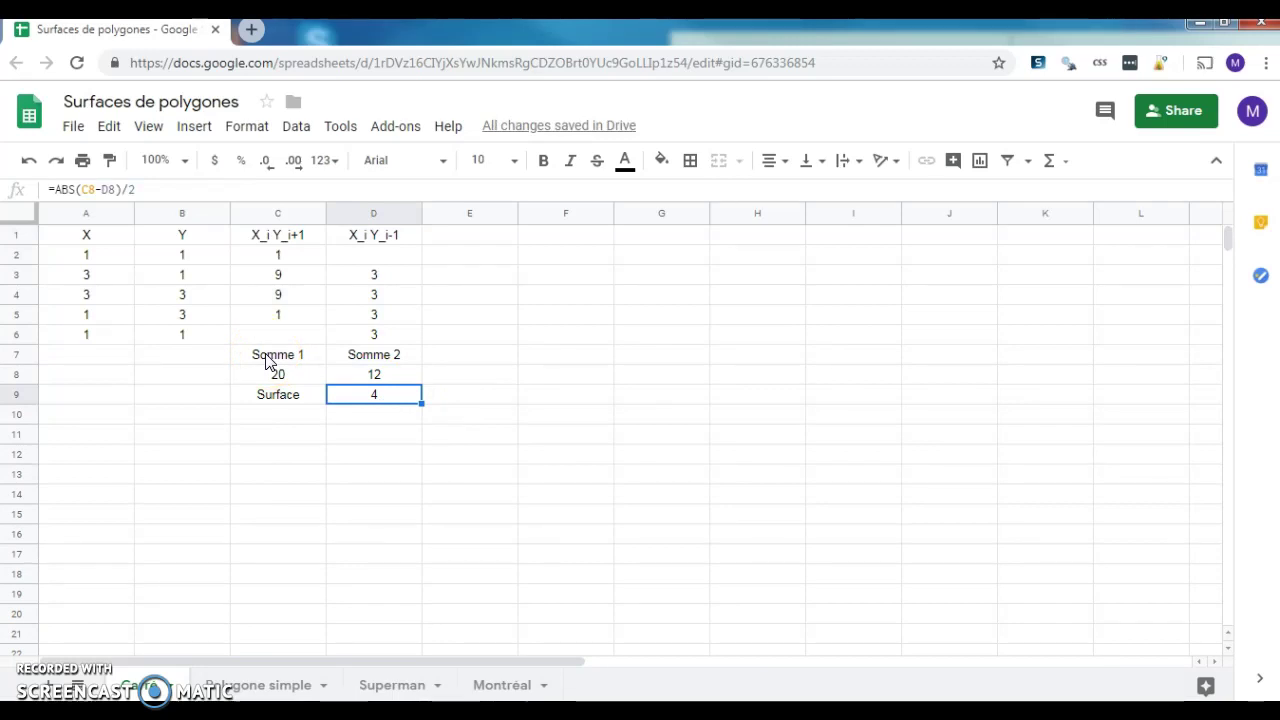
Step: Make the text in the results block C7:D9 bold and red
left_click_drag(266, 360, 389, 397)
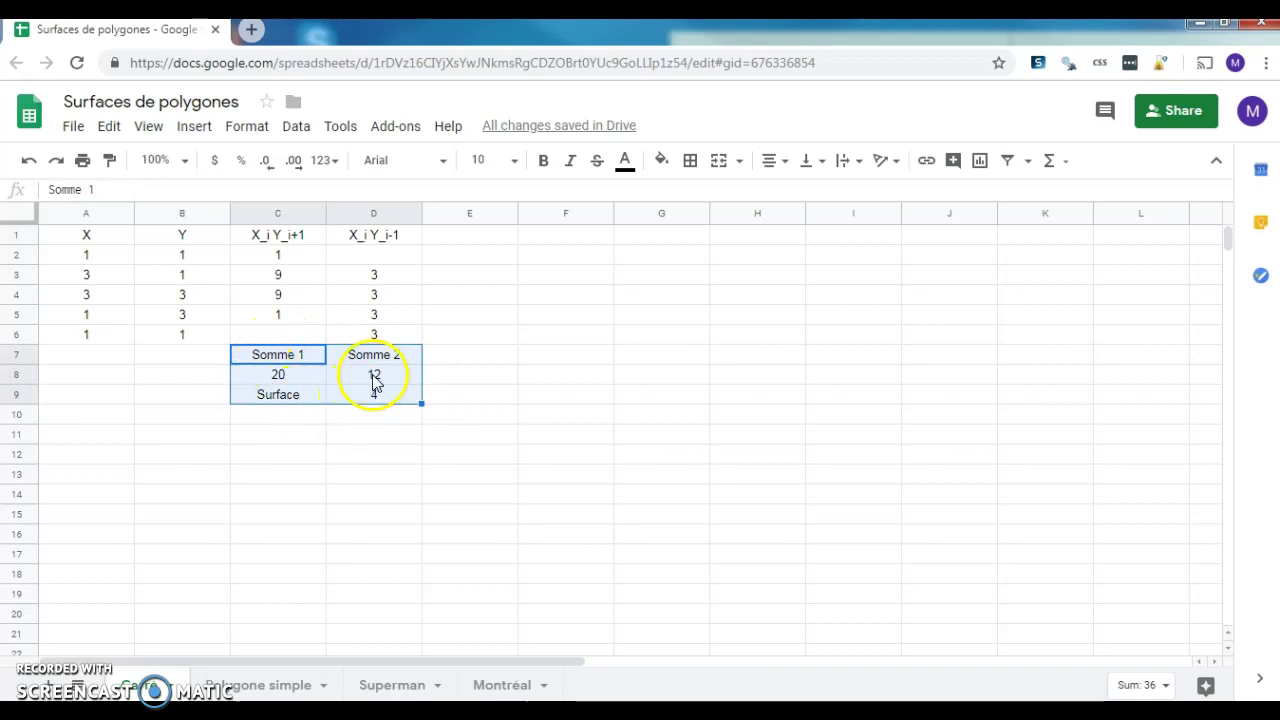
left_click(543, 161)
left_click(628, 163)
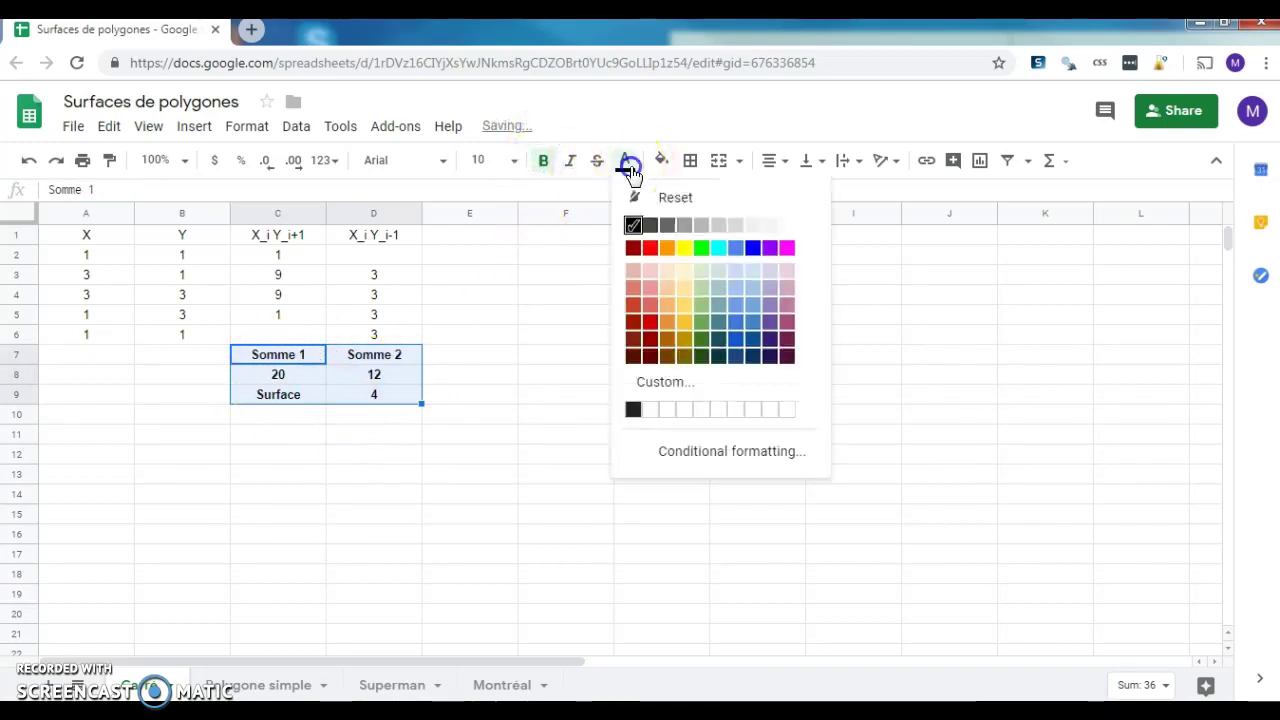
left_click(650, 254)
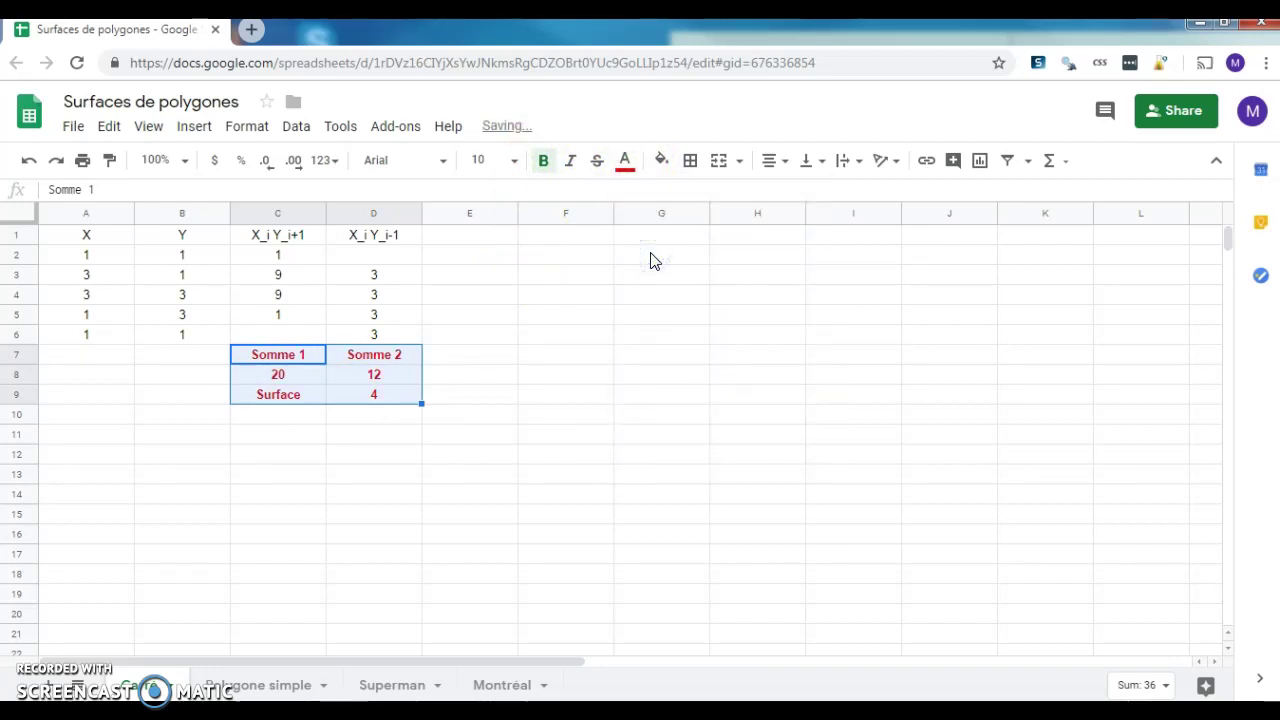
Step: Add an outer border around the results block C7:D9
left_click(691, 163)
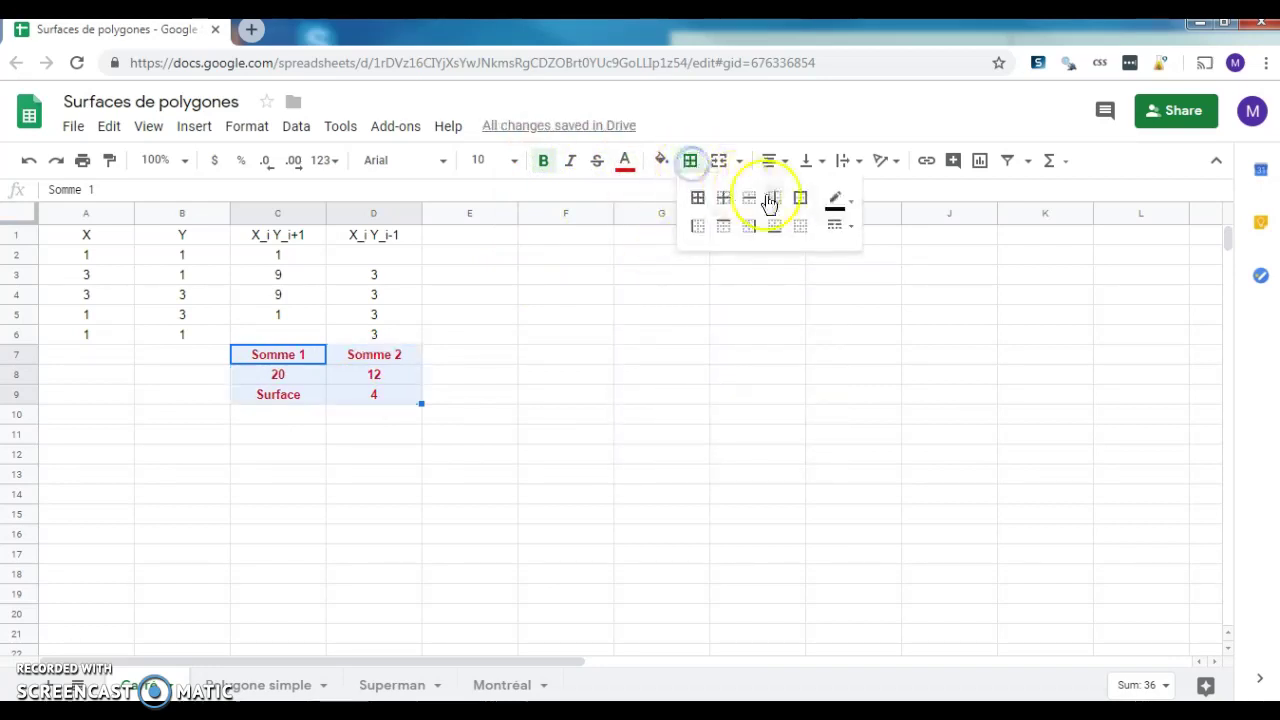
left_click(800, 198)
left_click(471, 357)
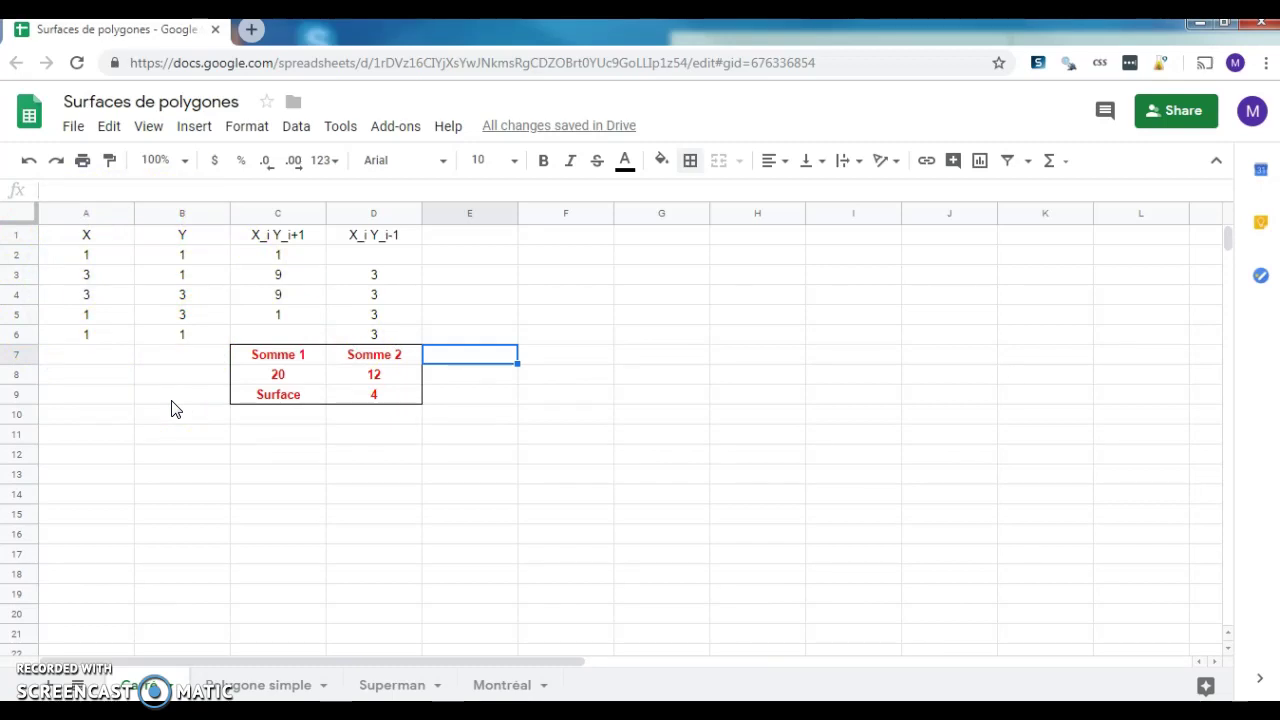
Step: Enter the column heading "Distance" in cell E1
left_click(479, 258)
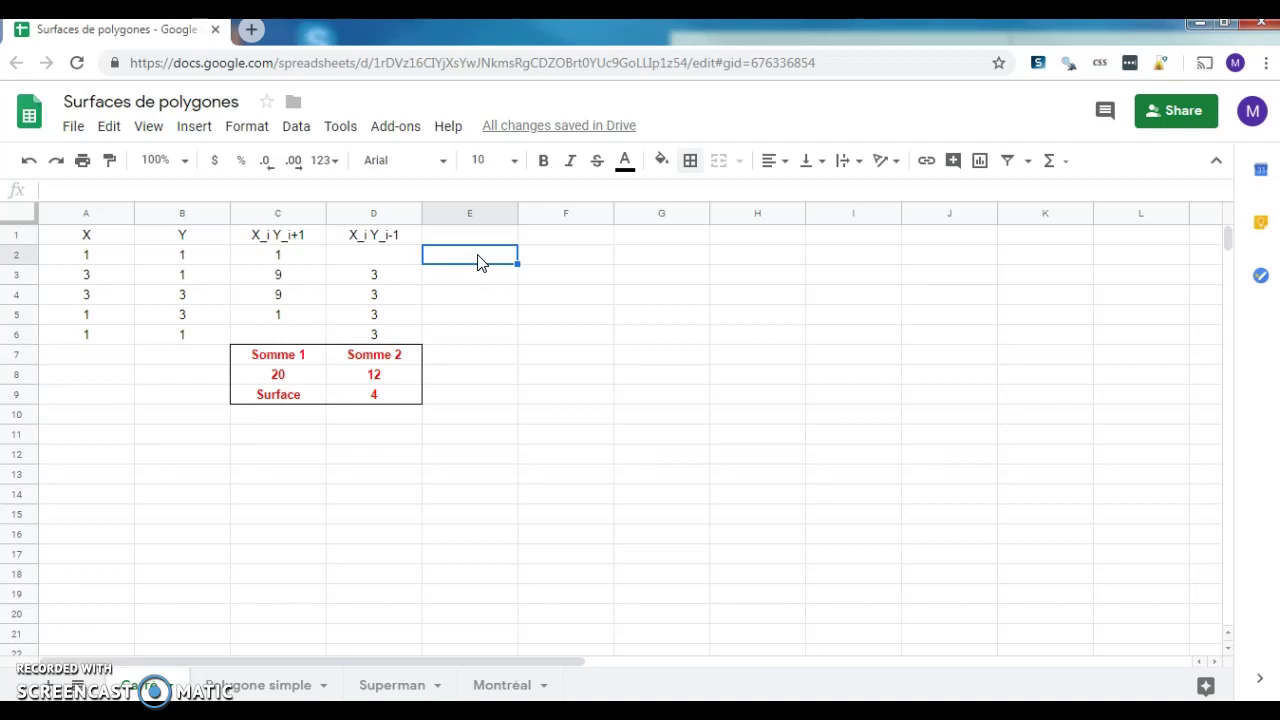
left_click(476, 240)
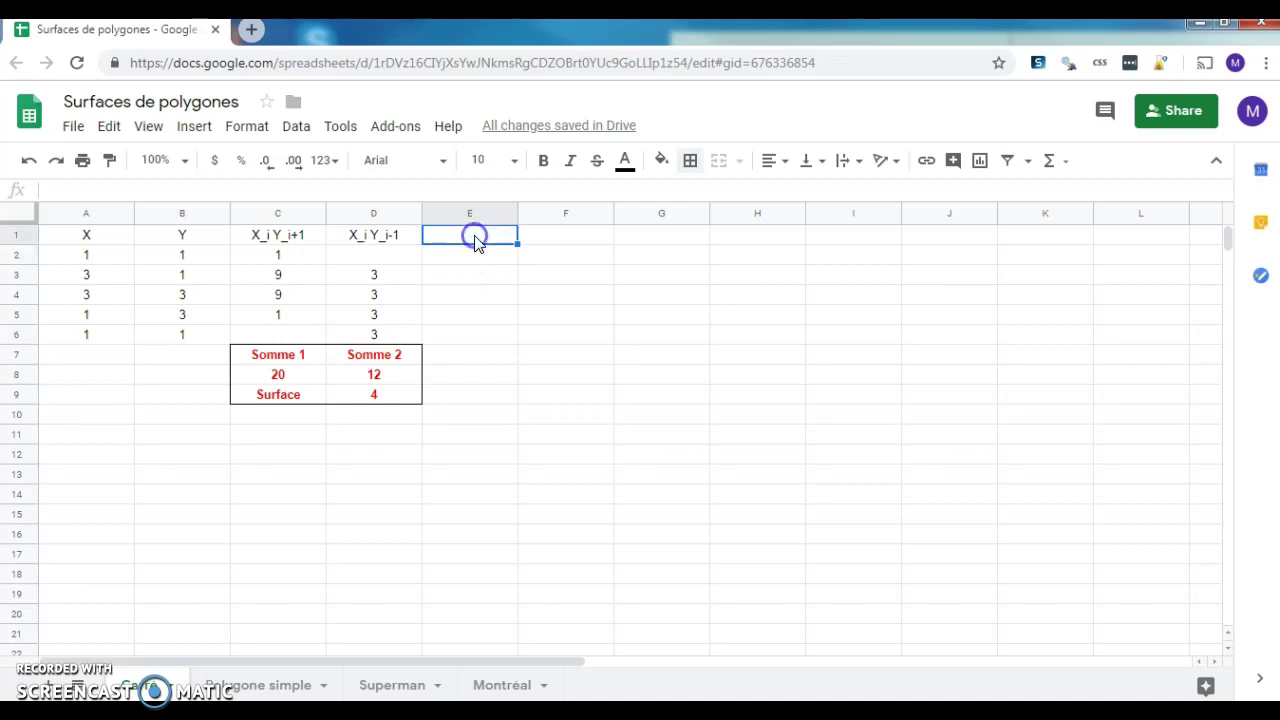
type("Distance")
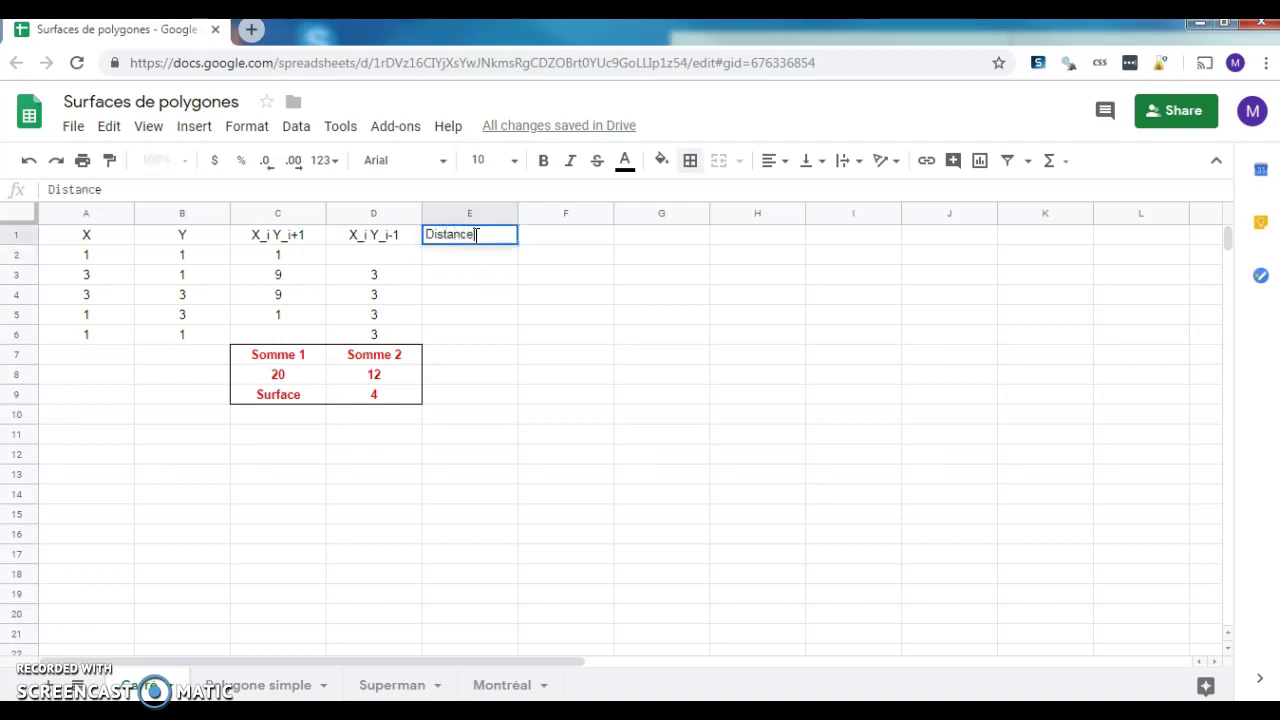
key("Return")
Step: Insert the SQRT function from the math functions into cell E2
left_click(470, 258)
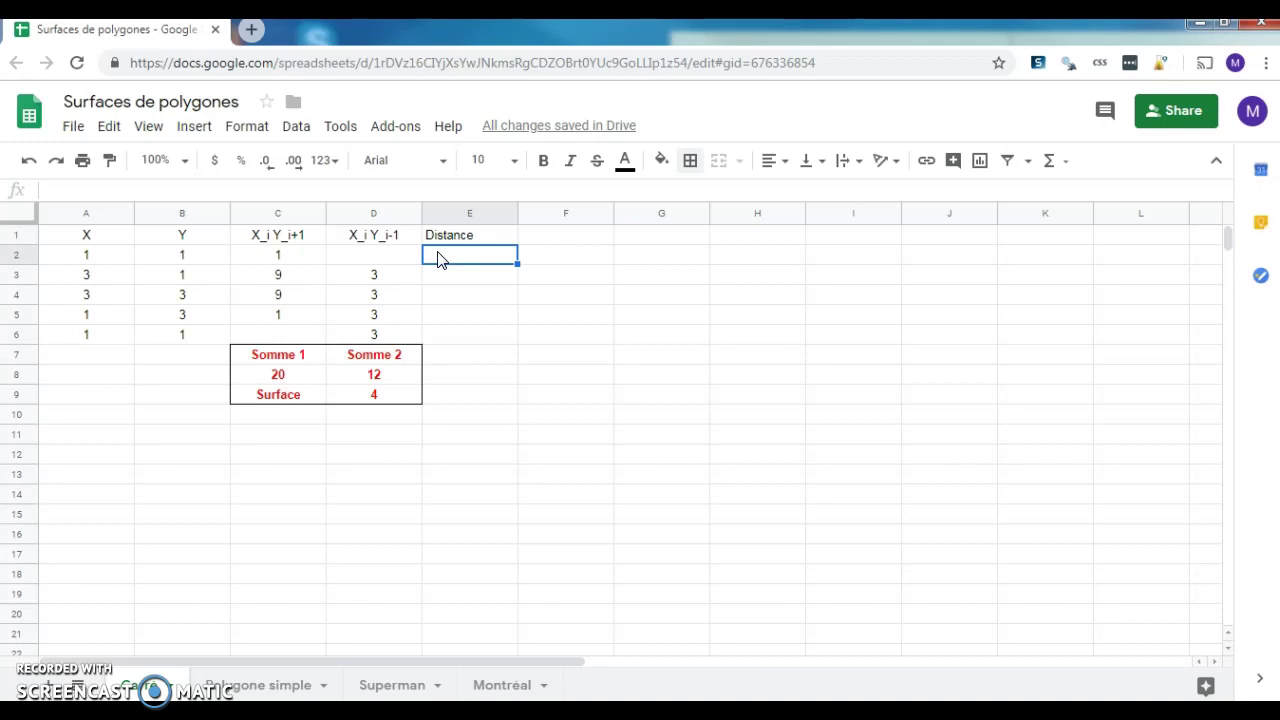
left_click(1063, 160)
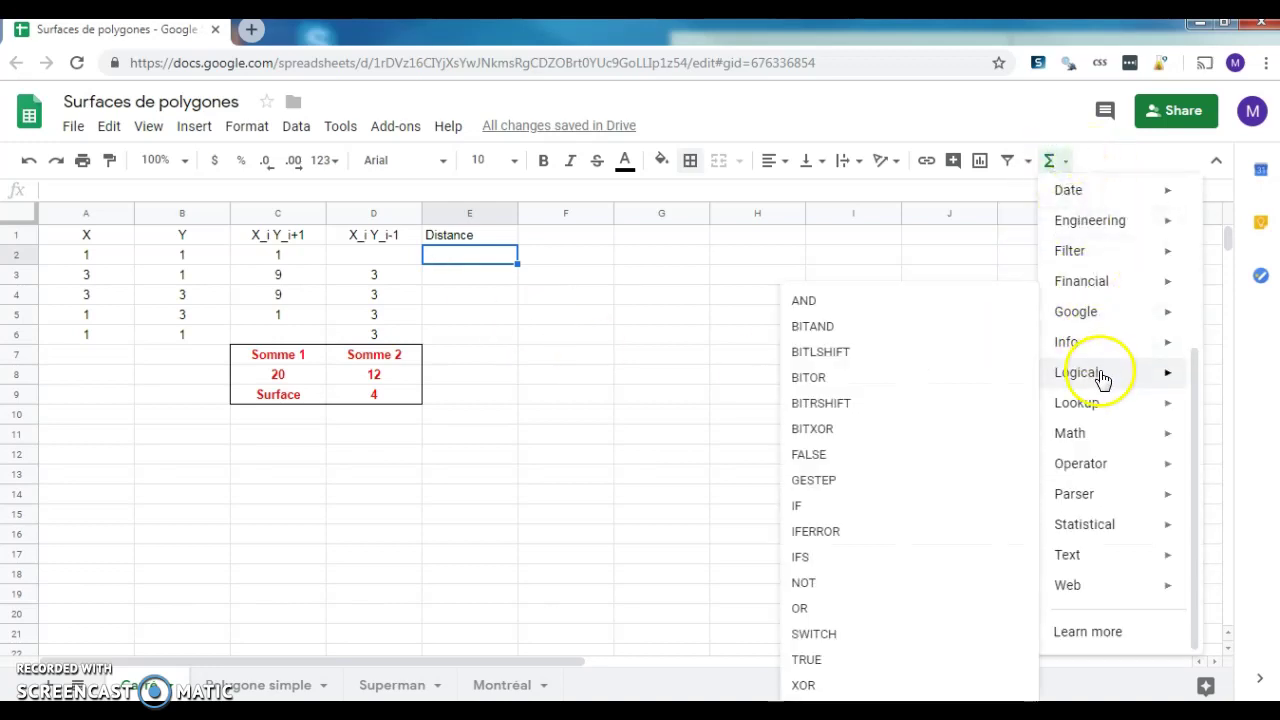
mouse_move(1101, 441)
scroll(908, 442, "down", 10)
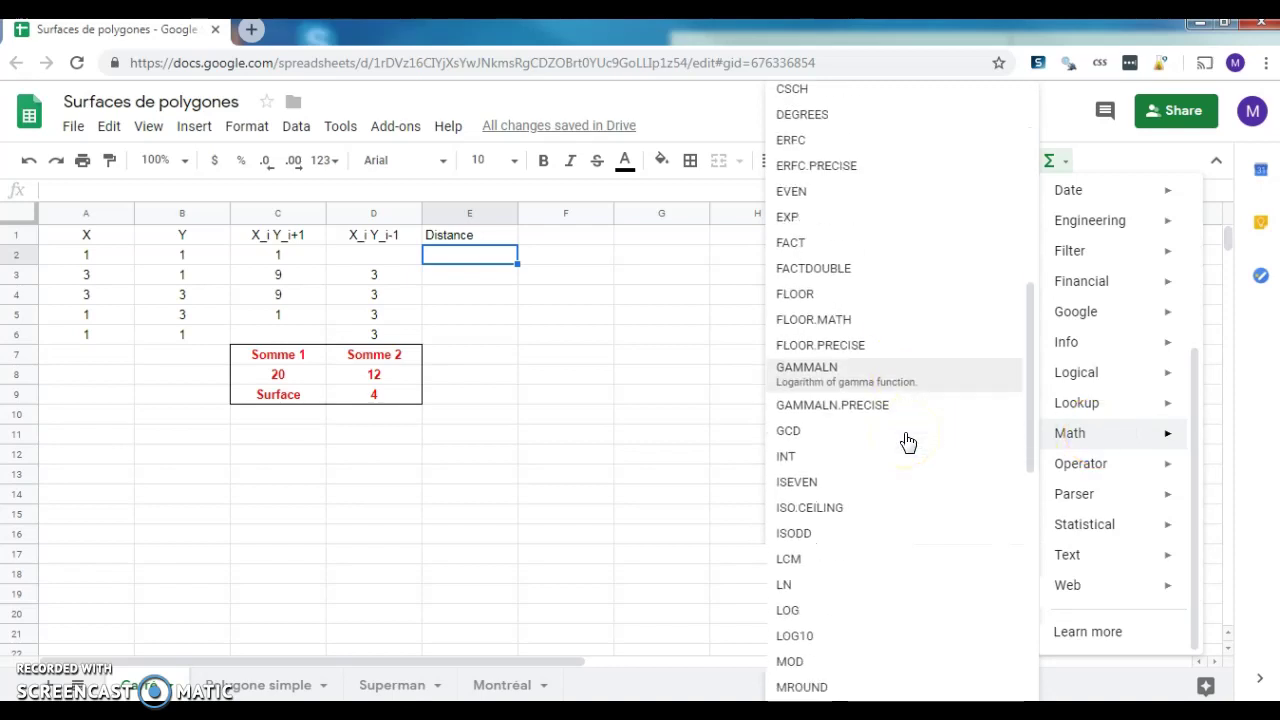
scroll(908, 442, "down", 4)
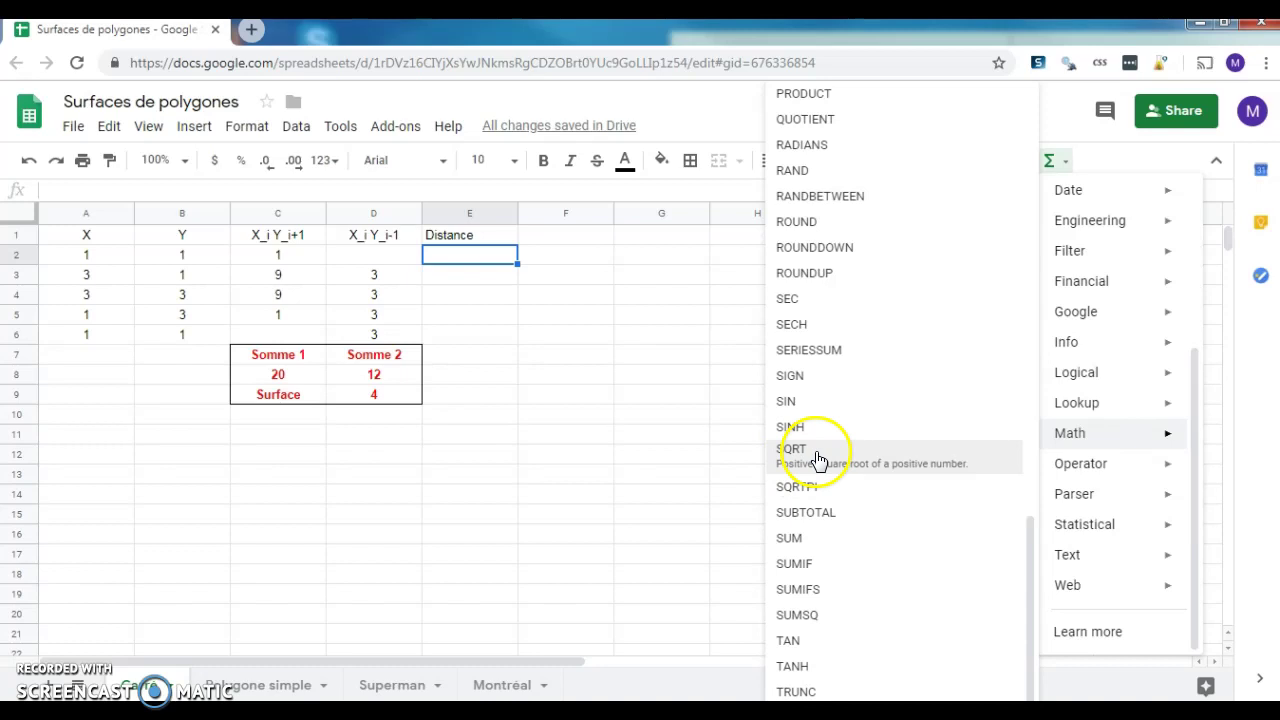
left_click(818, 459)
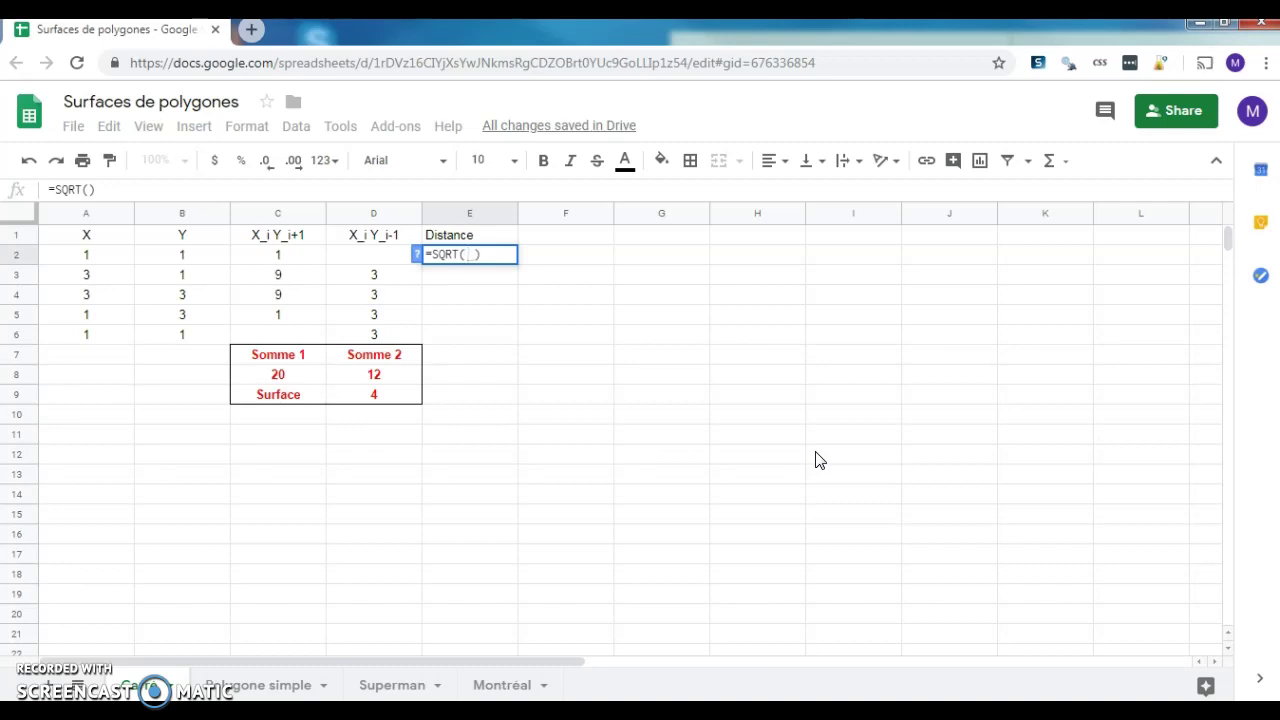
Step: Enter the squared X difference (A3-A2)^2 as the first term inside the SQRT function in E2
type("(")
left_click(93, 275)
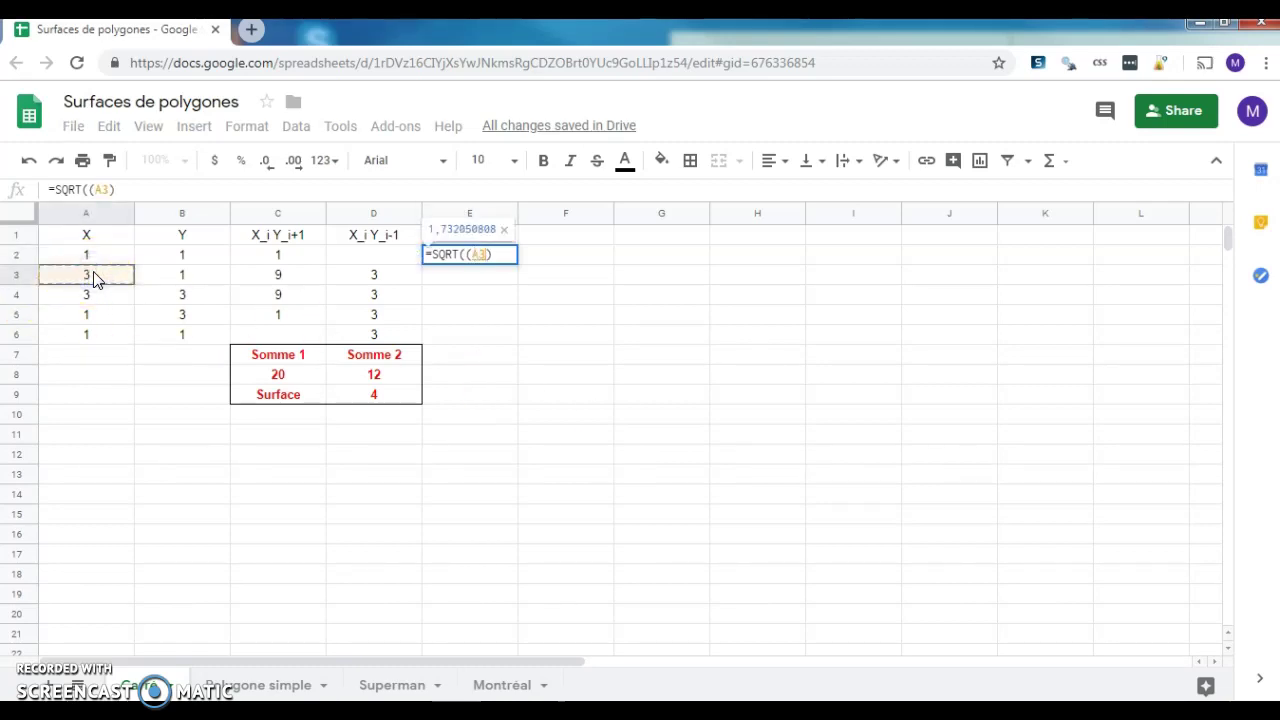
type("-")
left_click(88, 258)
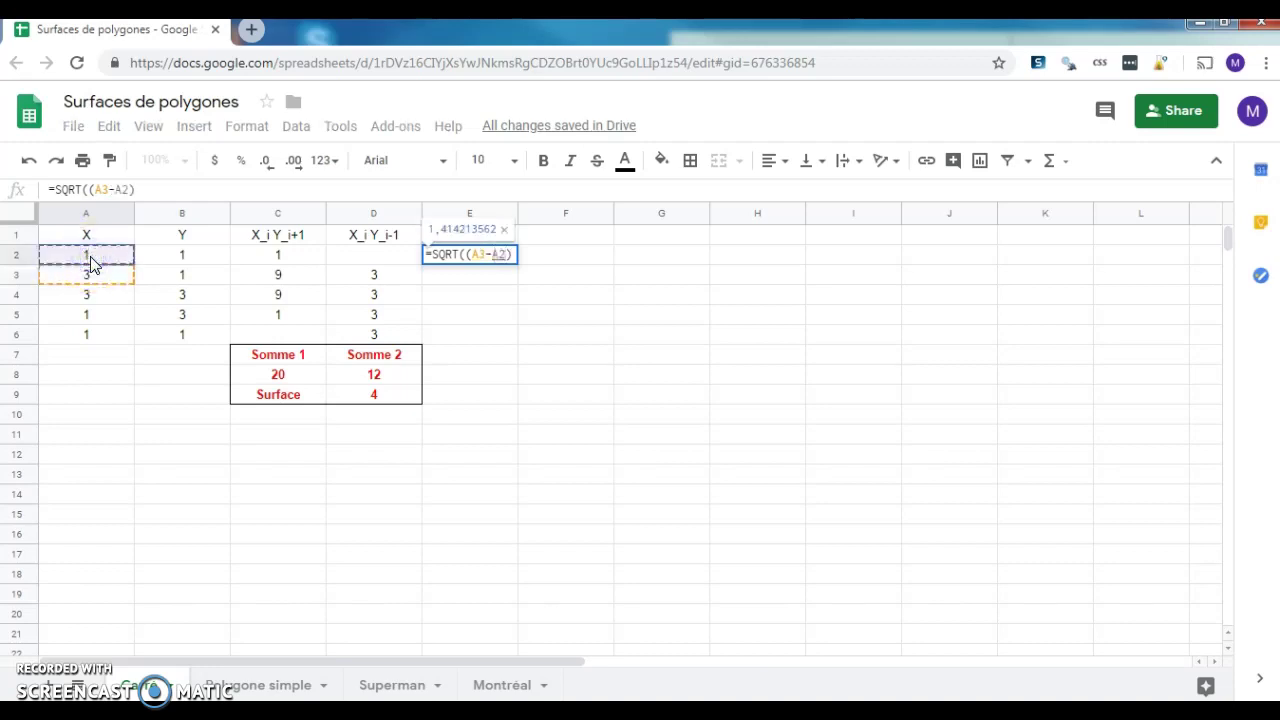
type(")")
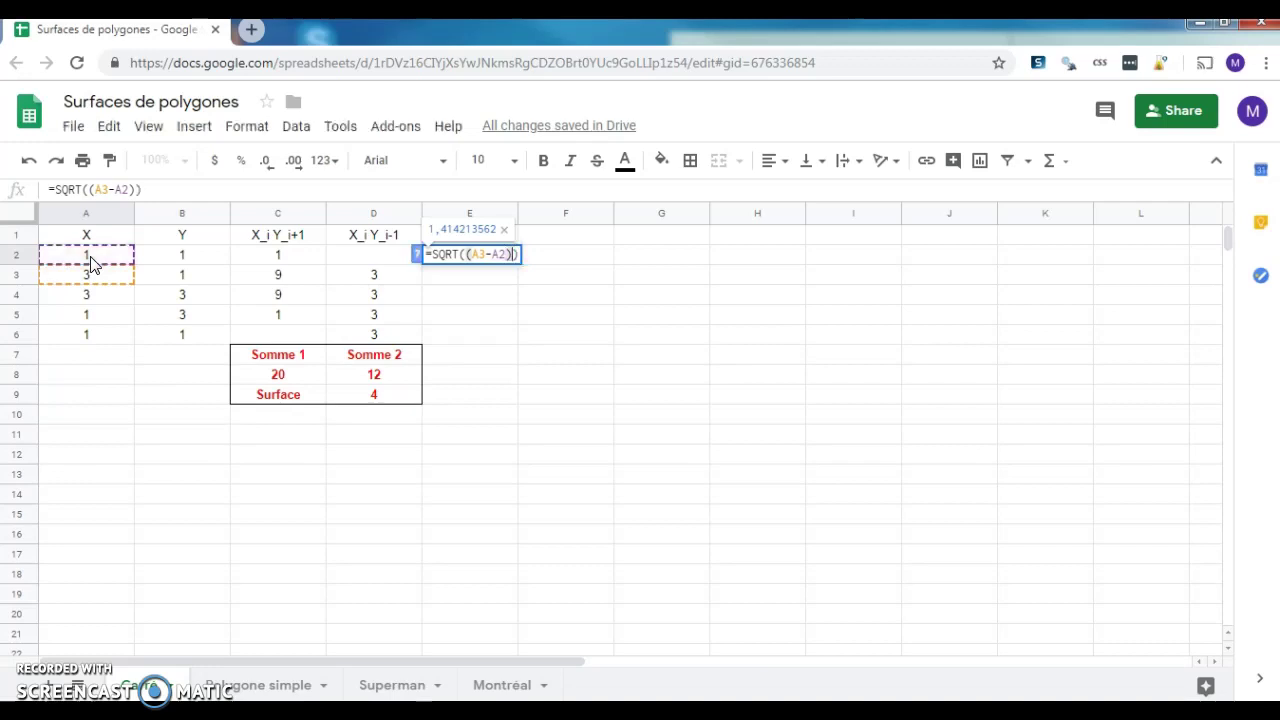
type("^2")
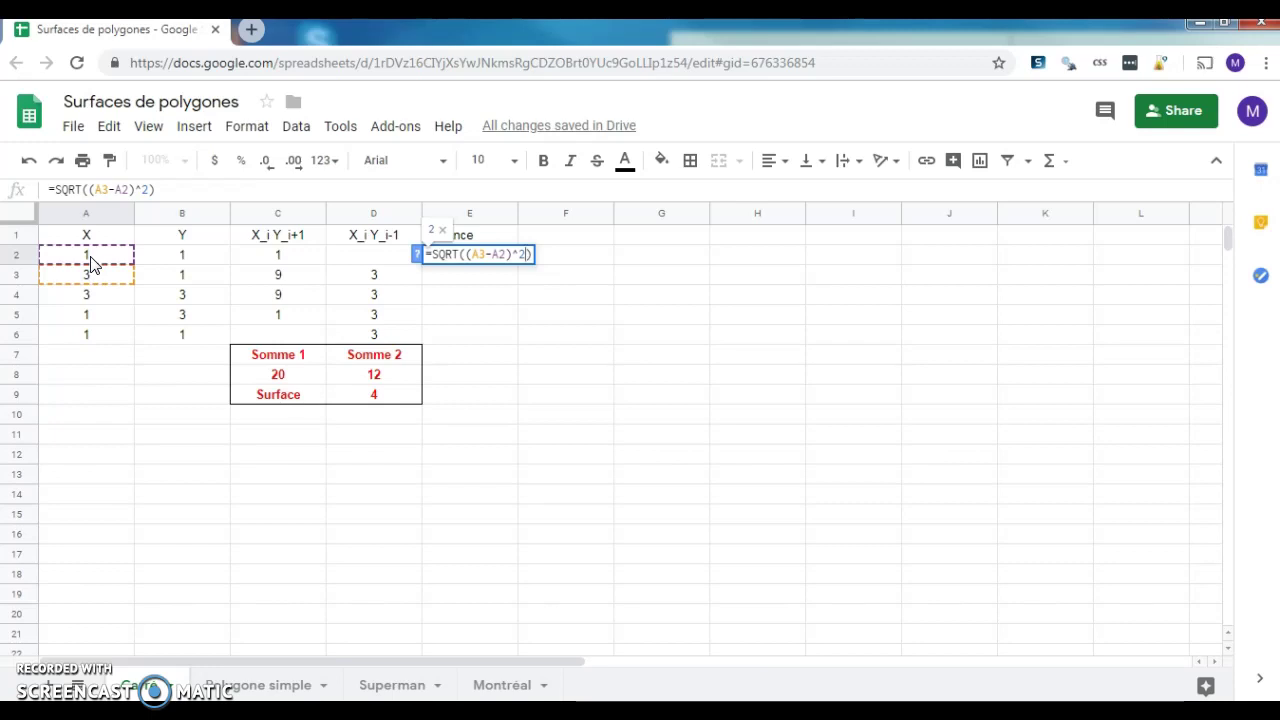
Step: Complete the E2 formula by adding the squared Y difference +(B3-B2)^2, and fill it down through E5
type("+")
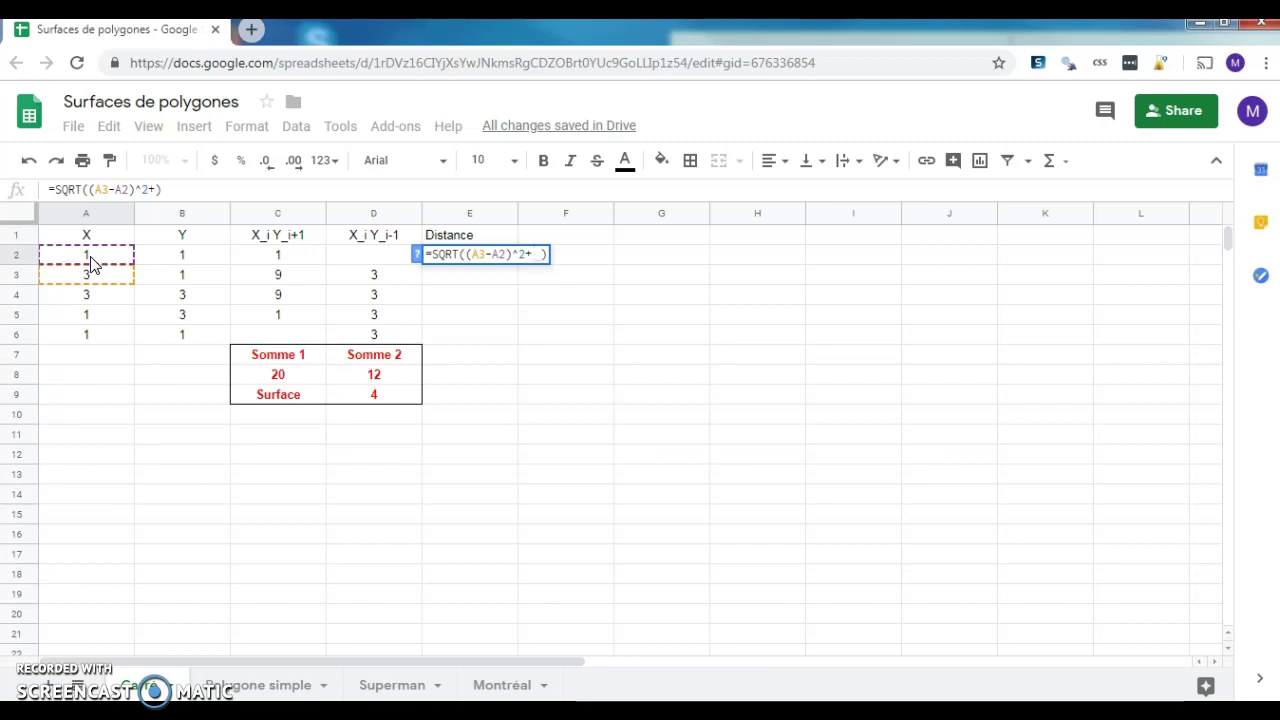
type("(")
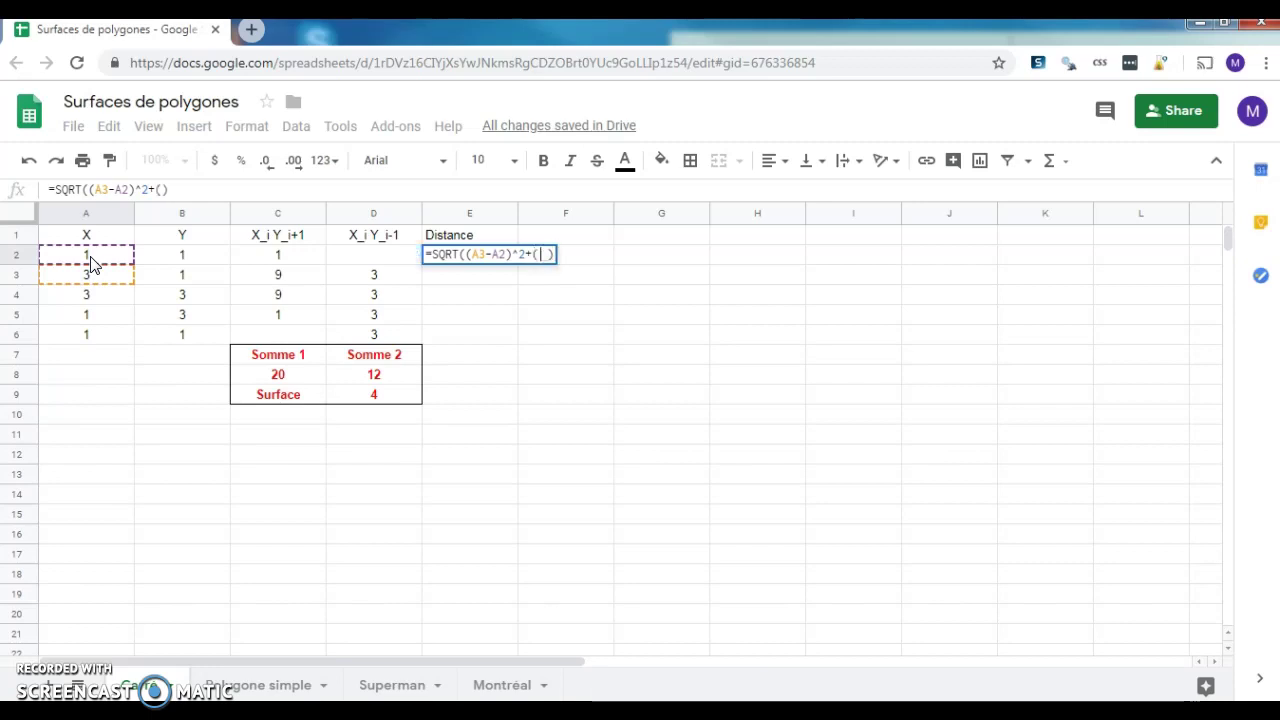
left_click(194, 276)
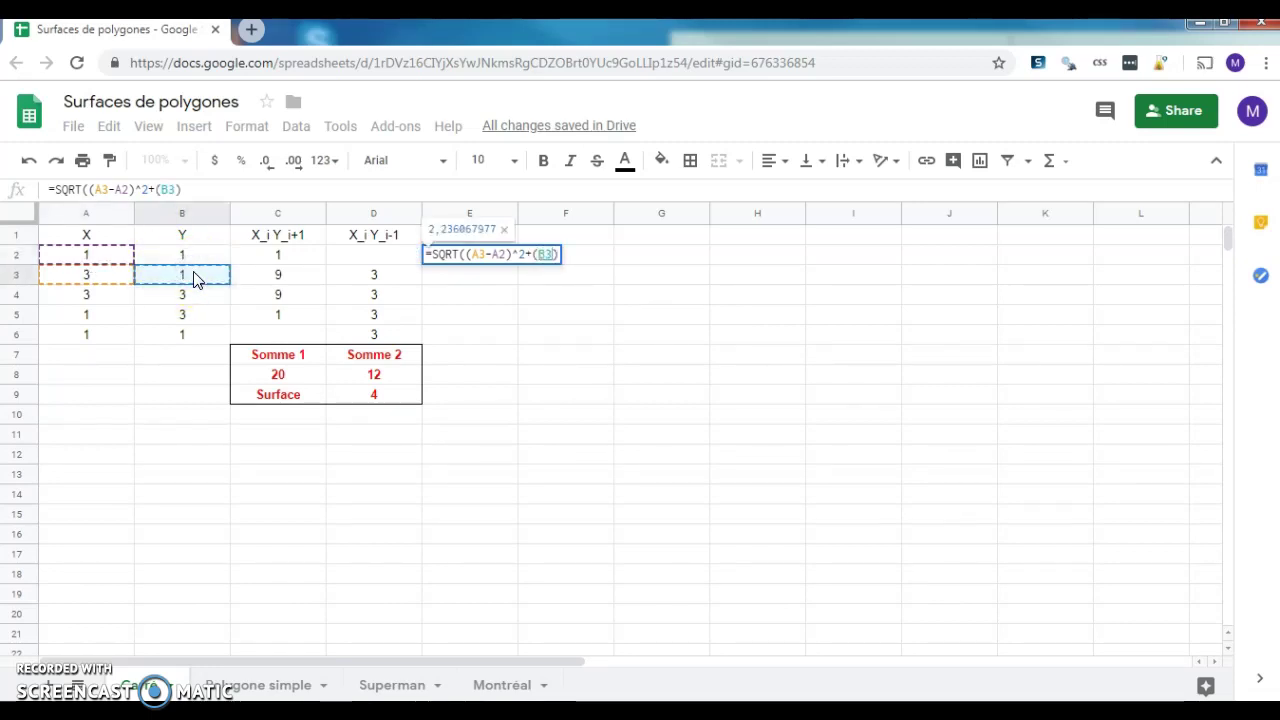
type("-")
left_click(198, 256)
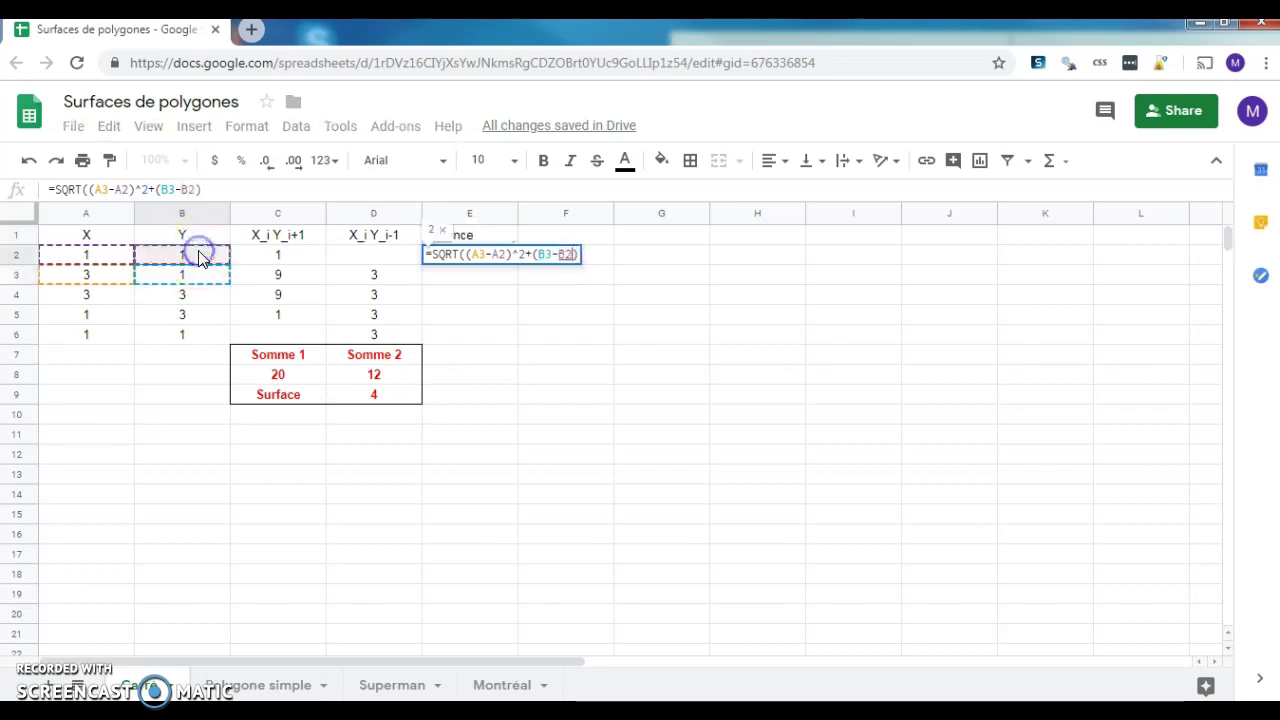
type(")^2")
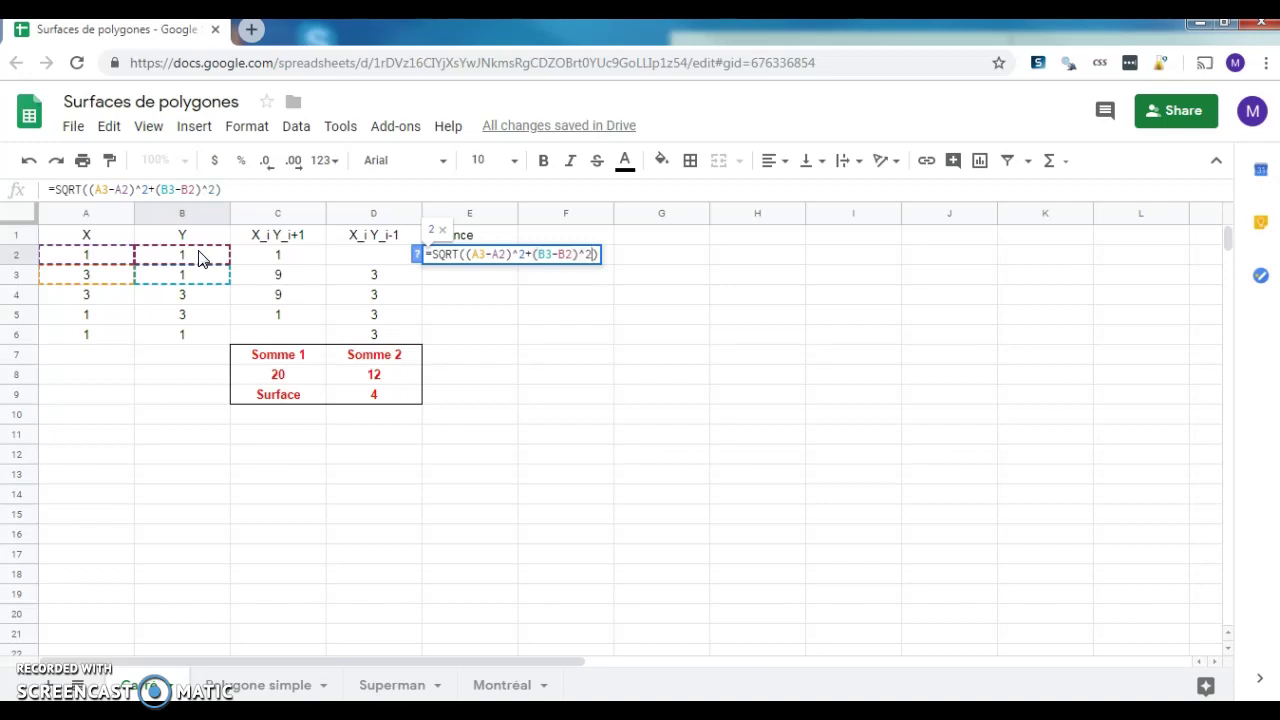
key("Return")
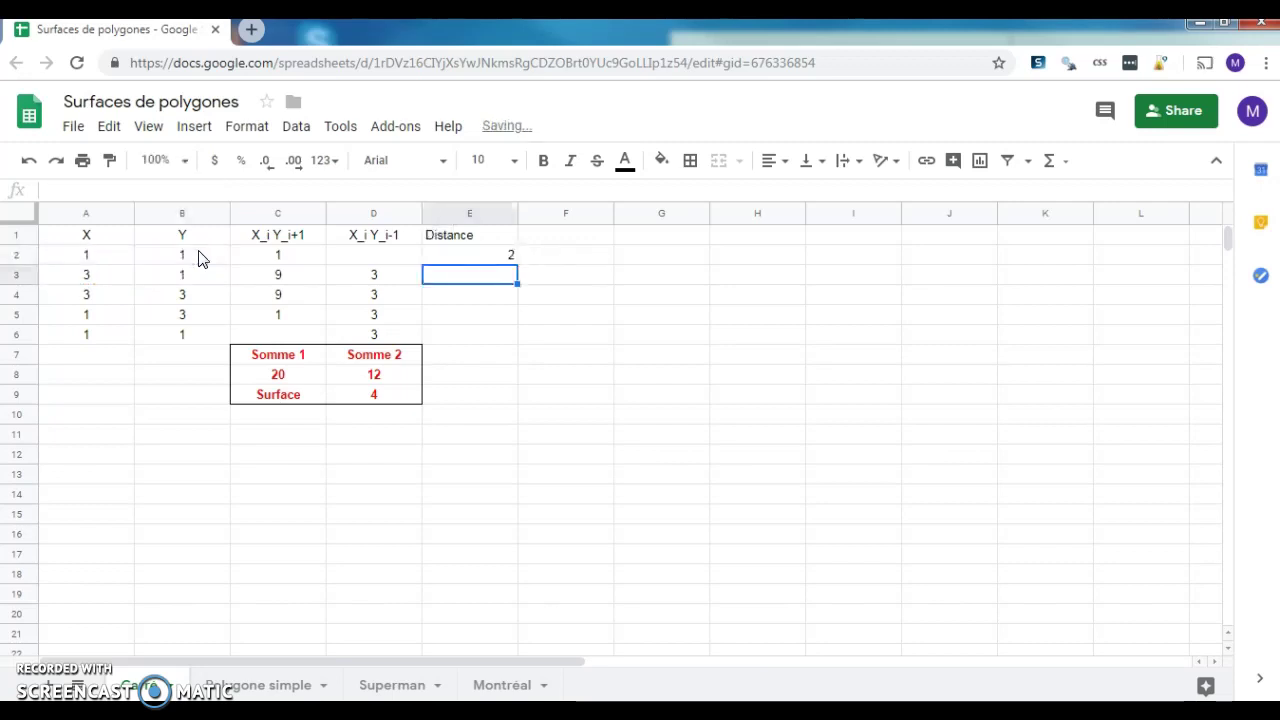
left_click(486, 256)
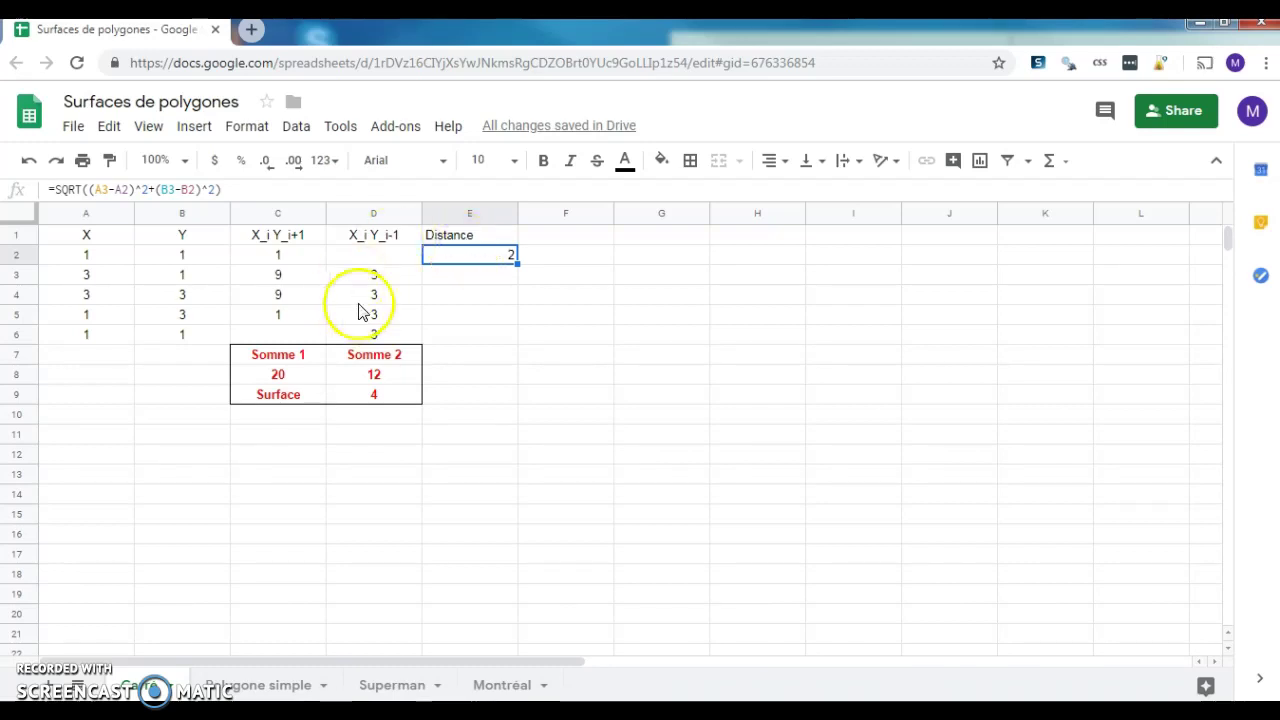
left_click_drag(516, 263, 517, 314)
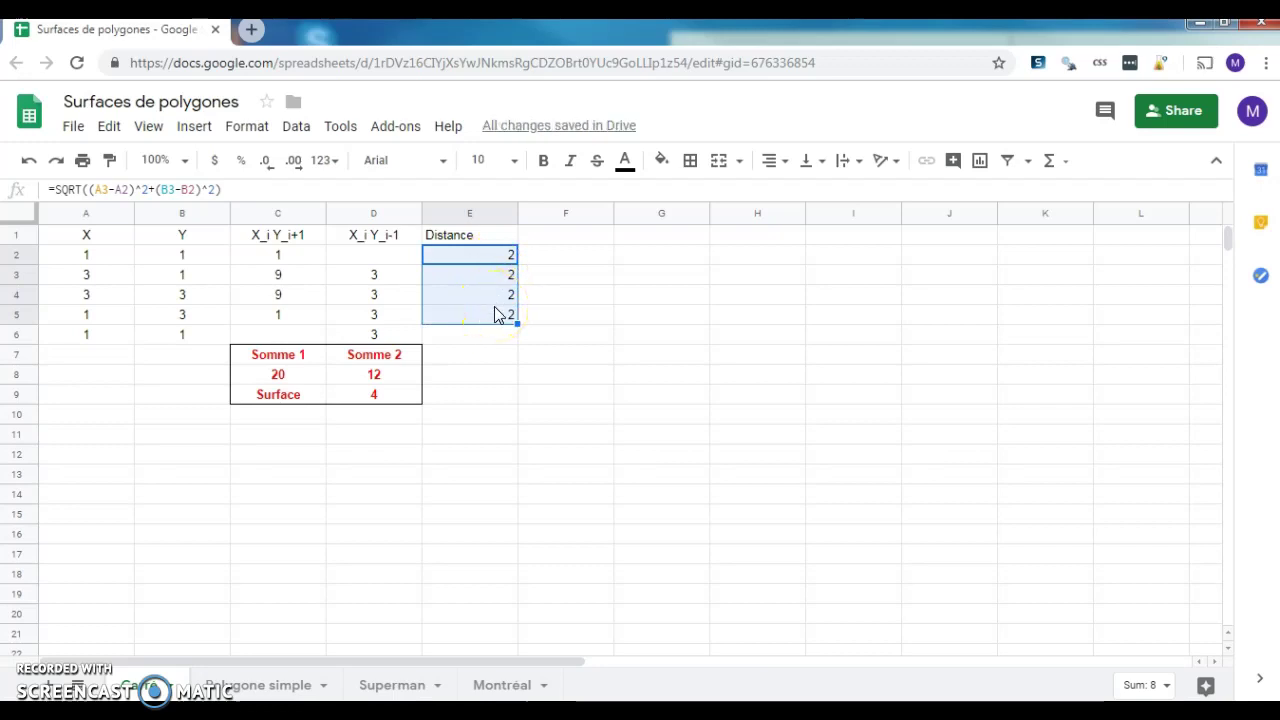
Step: Enter the label "Périmètre" in cell E7
left_click(480, 355)
type("P")
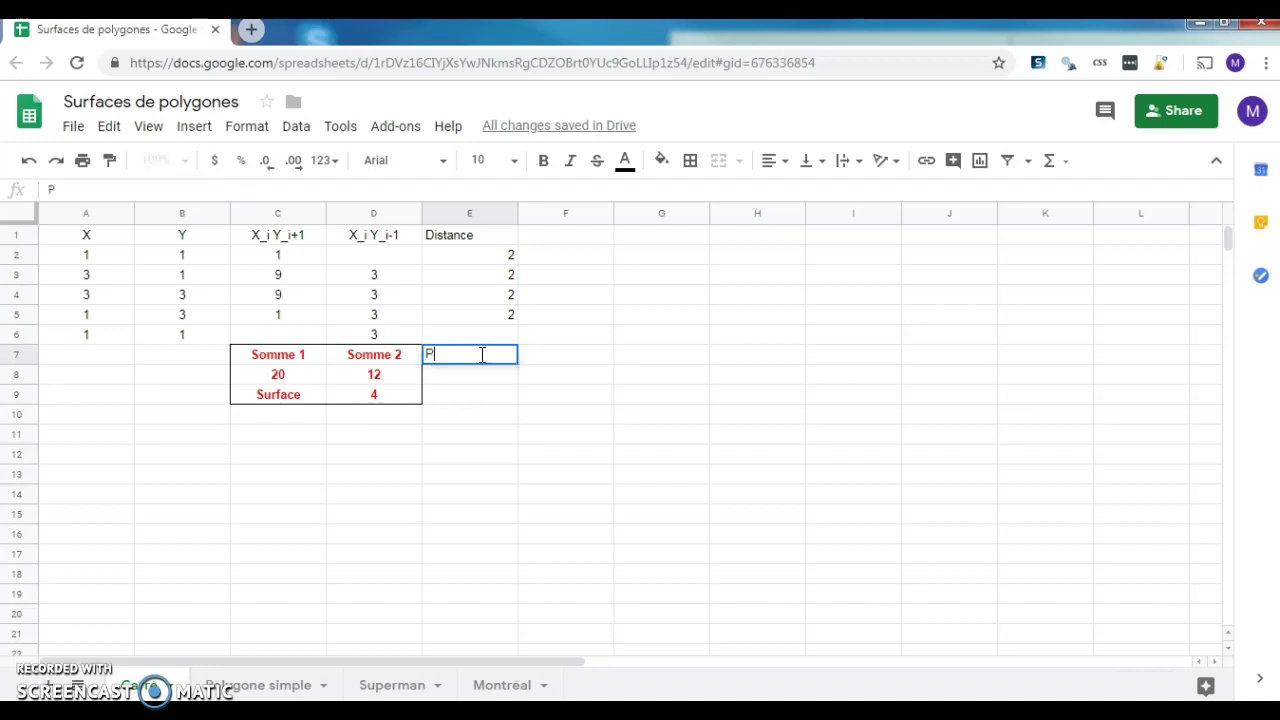
type("érimètre")
key("Return")
Step: Calculate the perimeter in cell E8 as the sum of the distances, =SUM(E2:E5)
left_click(481, 375)
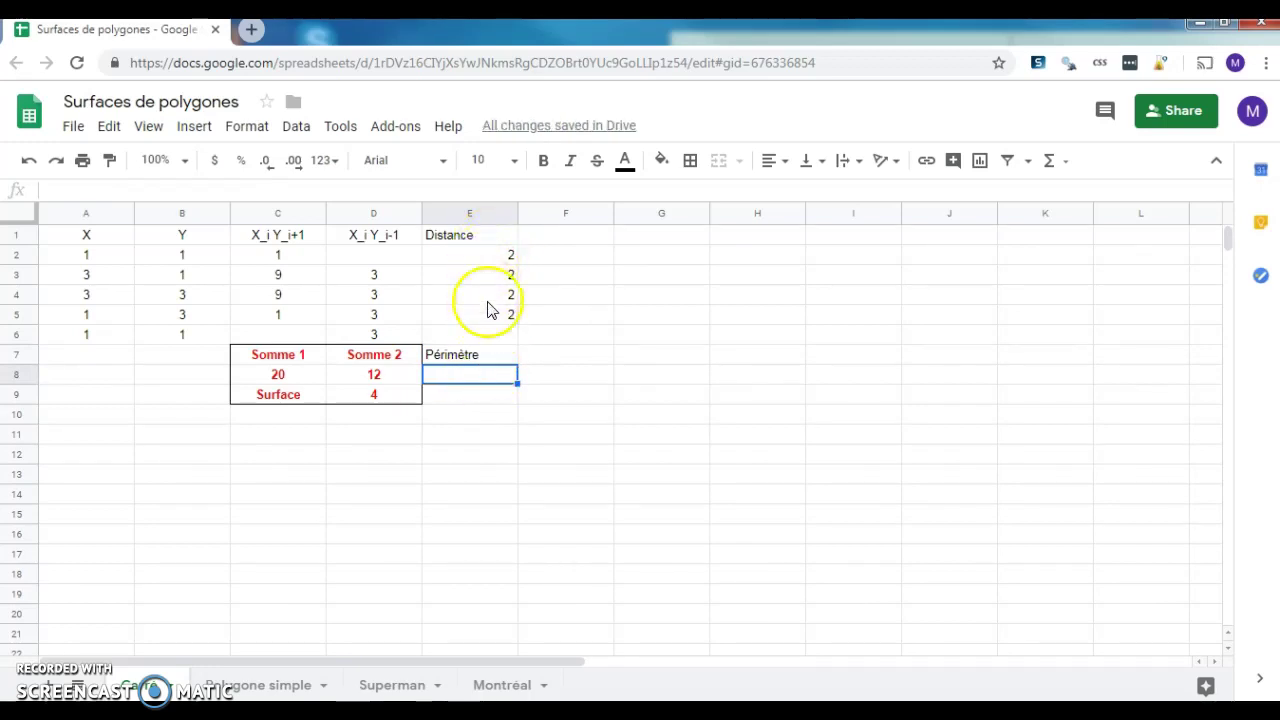
left_click(1063, 162)
scroll(1117, 263, "up", 3)
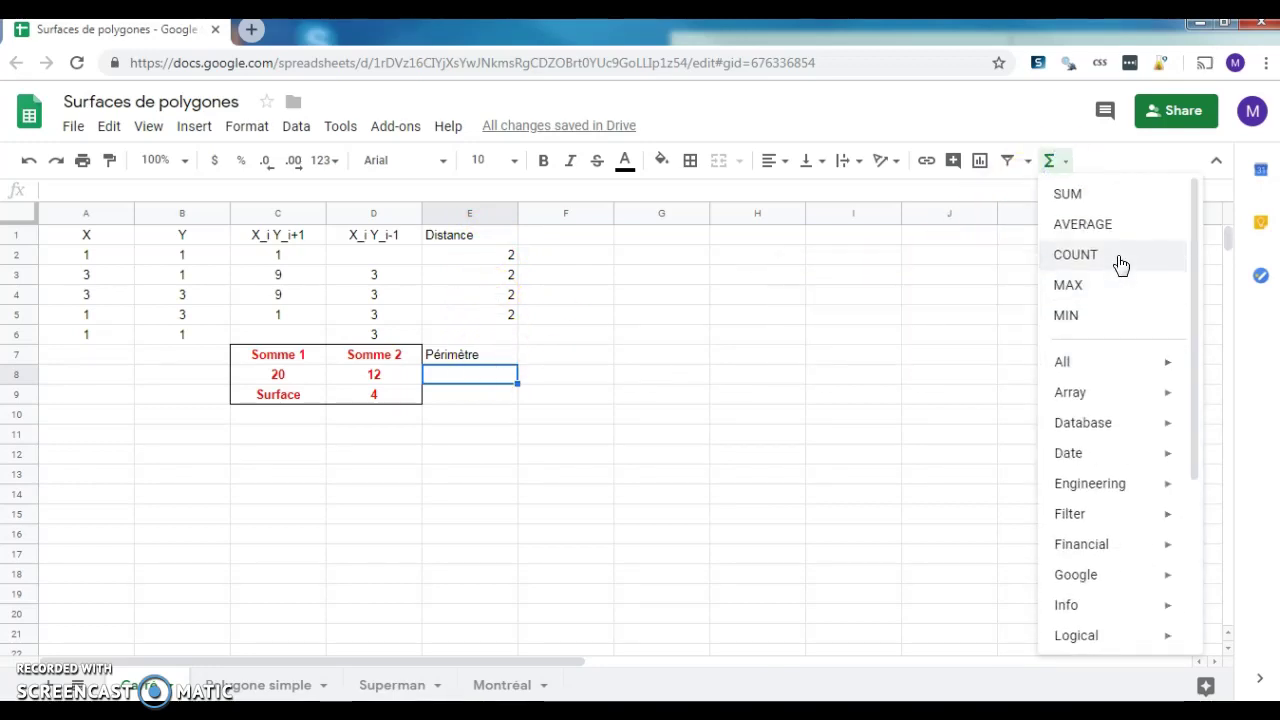
left_click(1074, 192)
left_click_drag(505, 256, 506, 328)
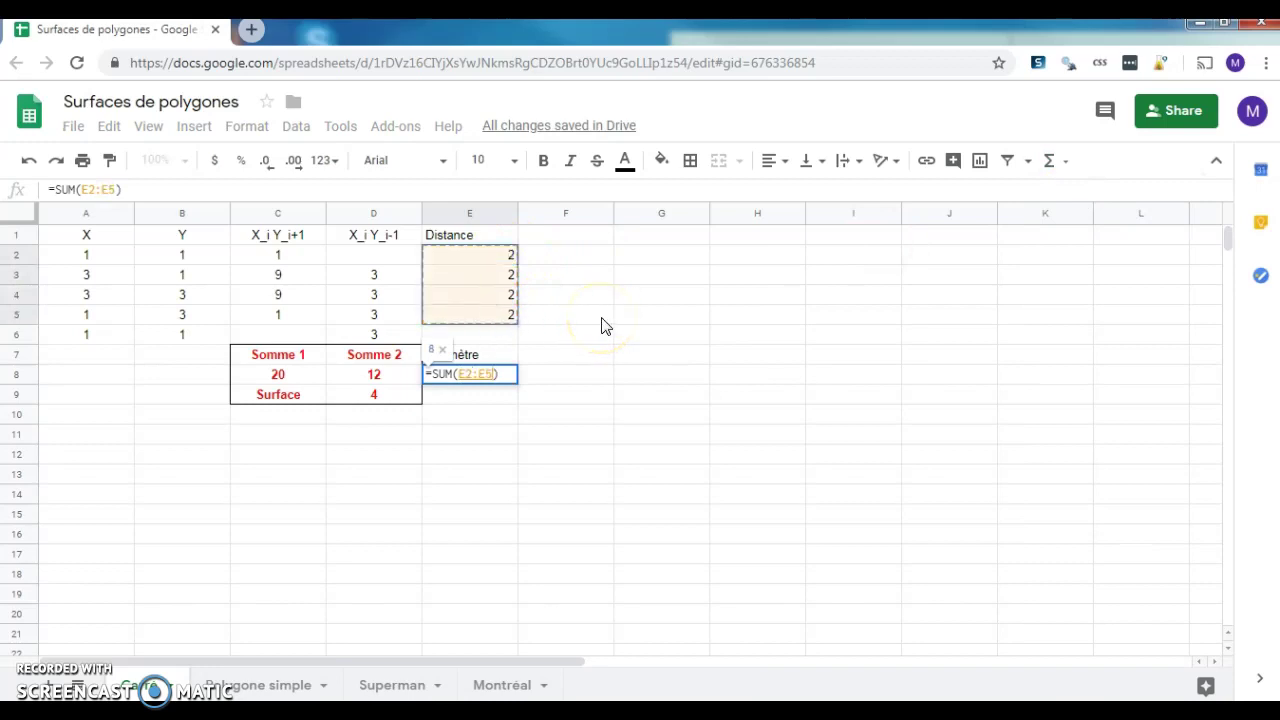
key("Return")
left_click(503, 373)
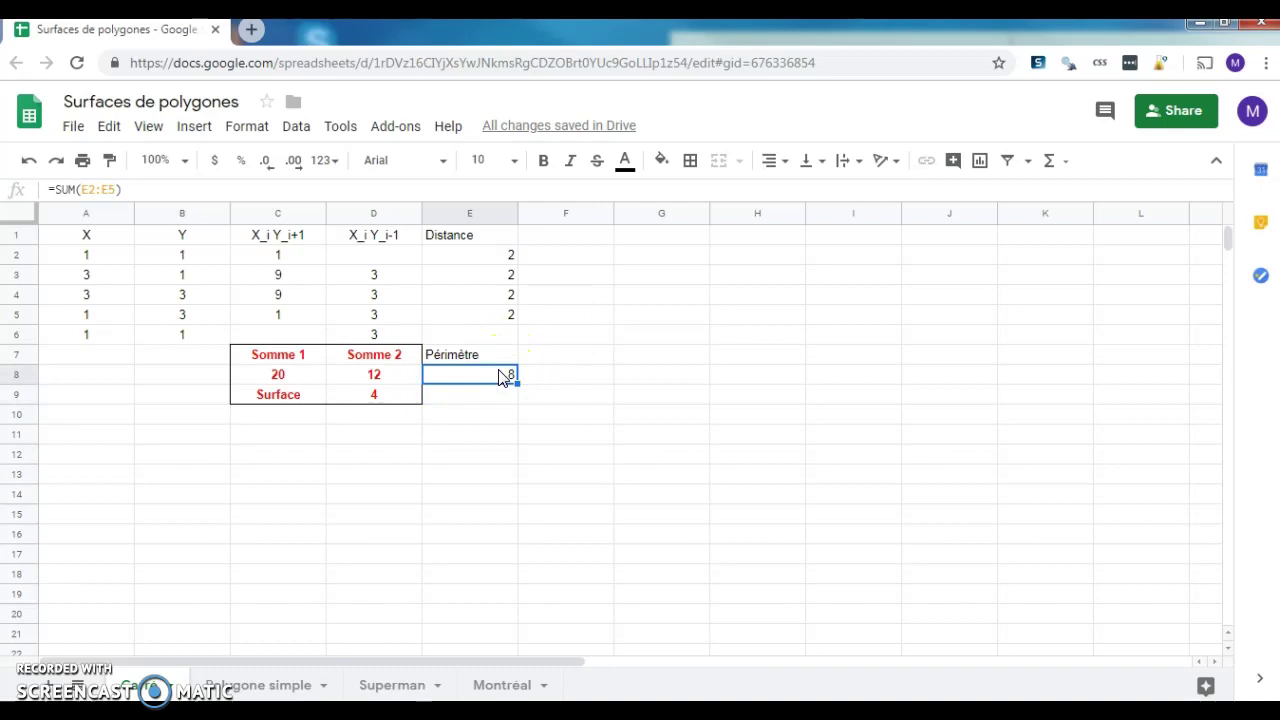
Step: Center the contents of column E horizontally
left_click(466, 214)
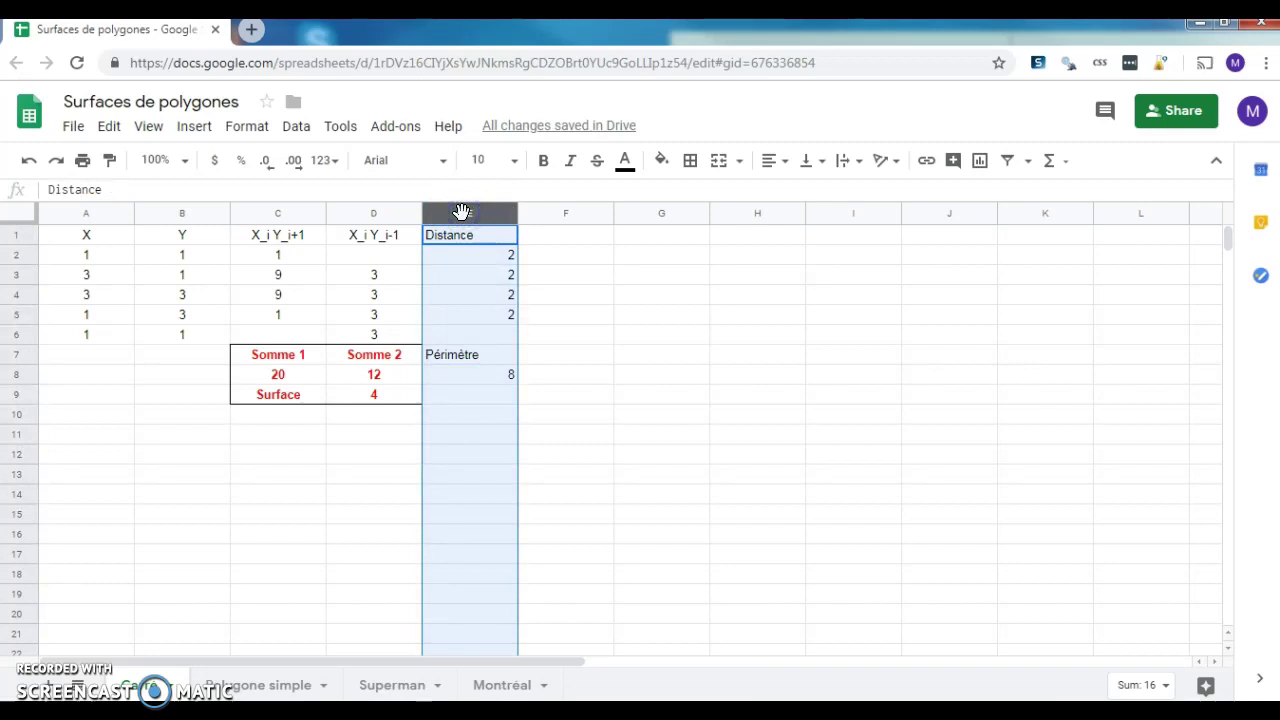
left_click(785, 163)
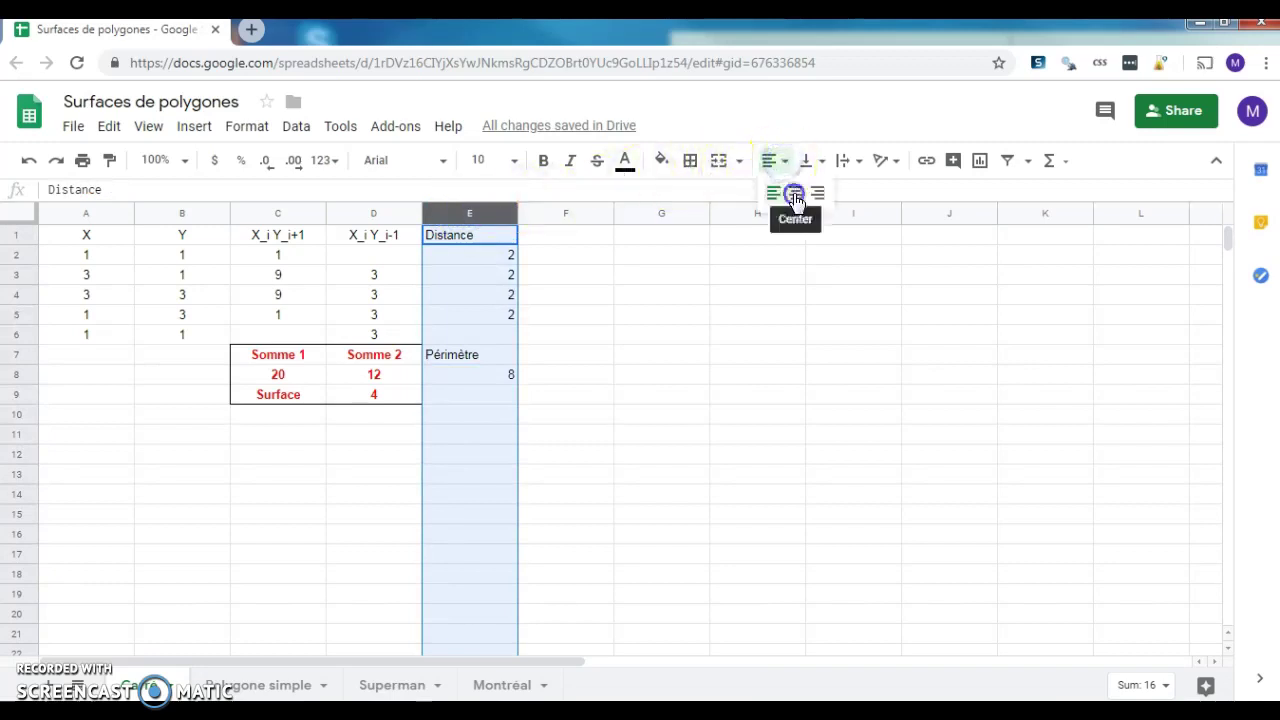
left_click(791, 194)
Step: Make the text in the perimeter cells E7:E8 bold and red
left_click_drag(484, 352, 480, 378)
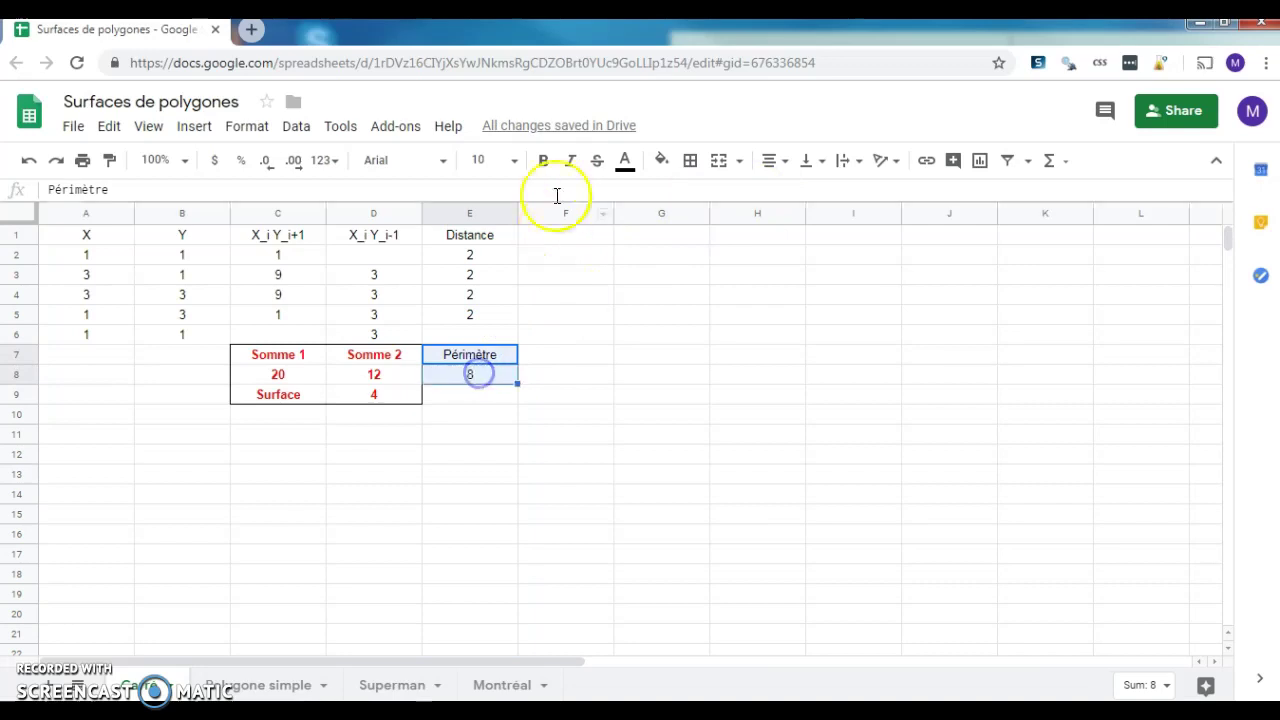
left_click(543, 160)
left_click(622, 161)
left_click(649, 247)
Step: Add an outer border around the perimeter cells E7:E8
left_click(690, 163)
left_click(800, 197)
left_click(589, 362)
left_click(592, 420)
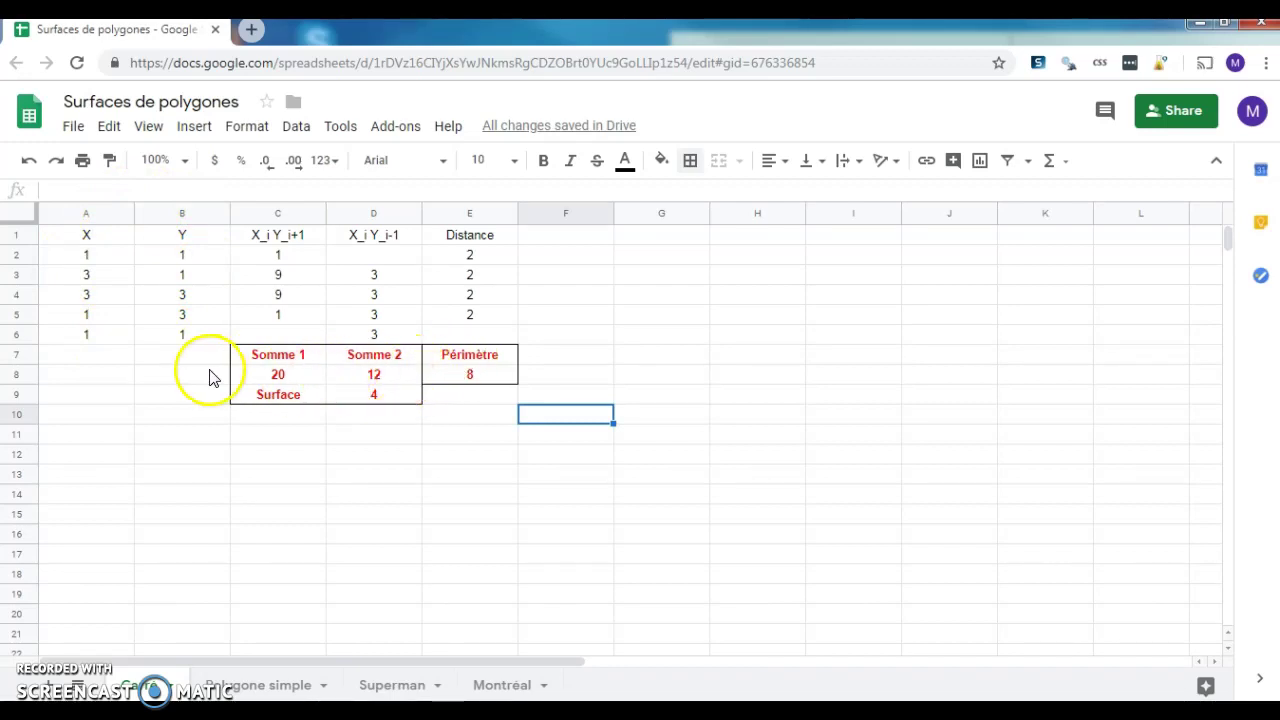
Step: Set the X coordinate in cell A3 to 2 to test how the area and perimeter recalculate
left_click(107, 278)
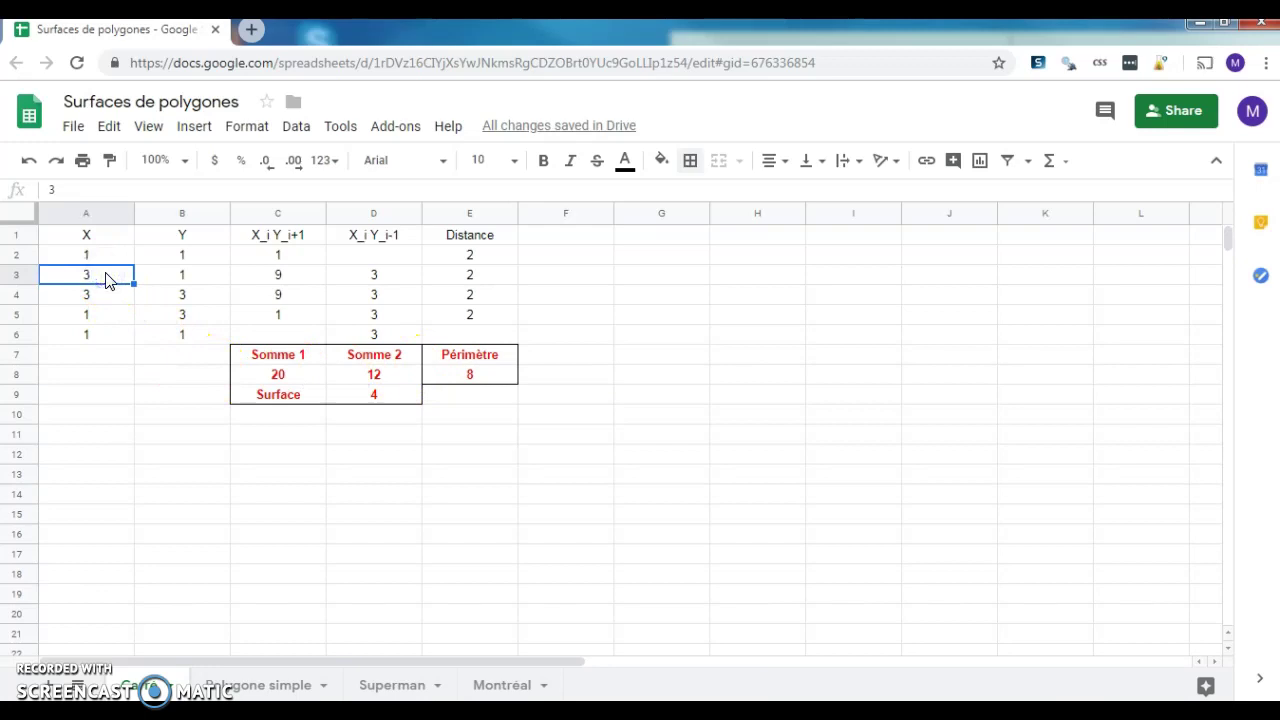
type("2")
key("Return")
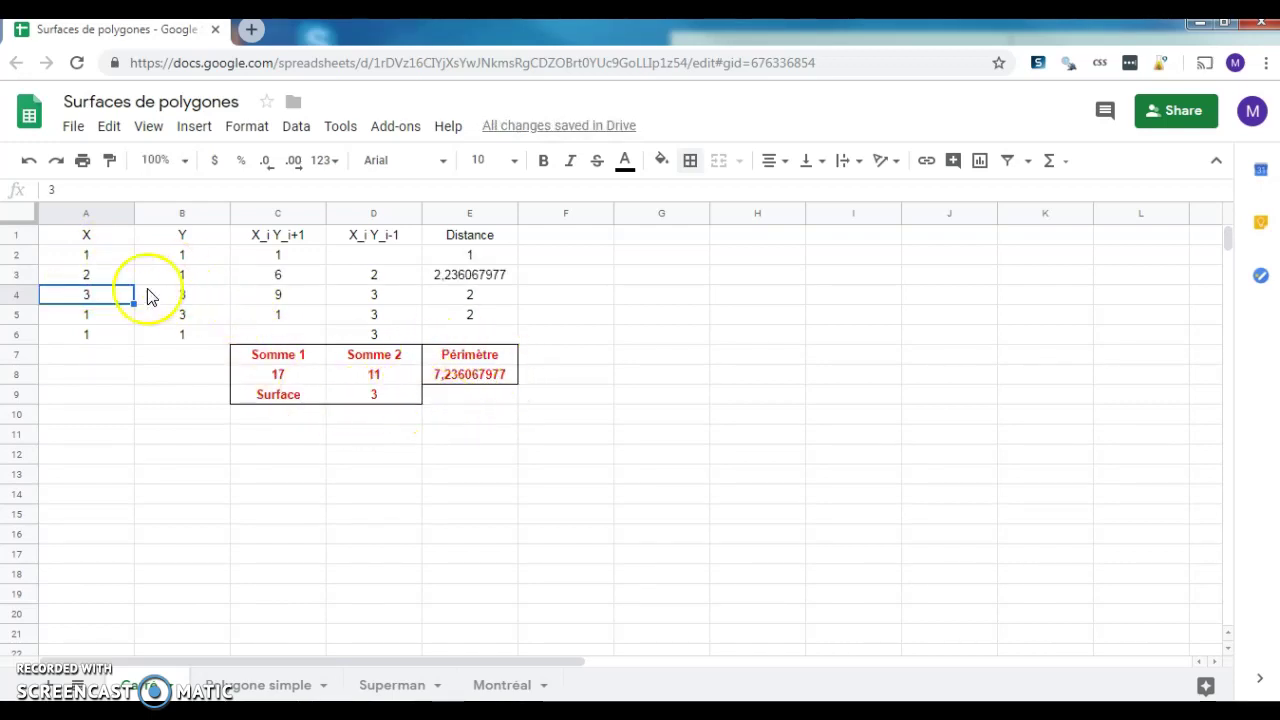
Step: Restore the X coordinate in cell A3 to 3
left_click(107, 281)
type("3")
key("Return")
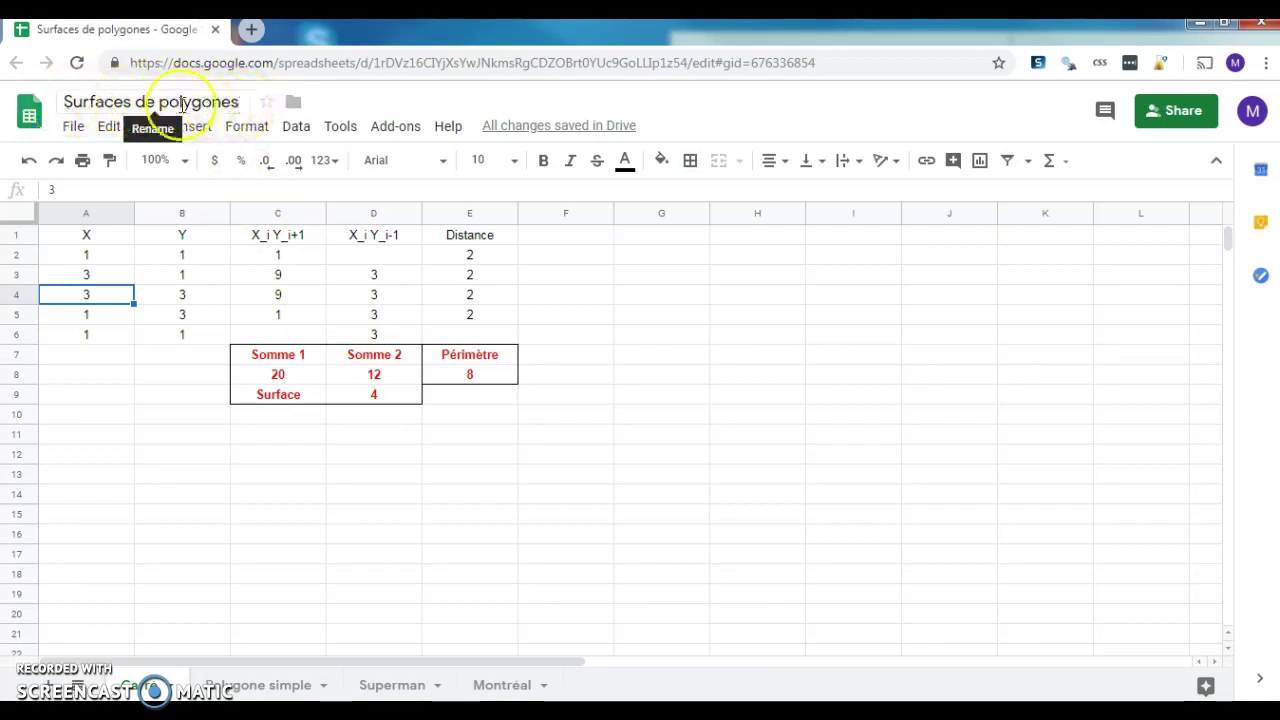
Step: Rename the spreadsheet by putting two people's first names, joined by "et" and followed by " : ", before "Surfaces de polygones"
left_click(67, 101)
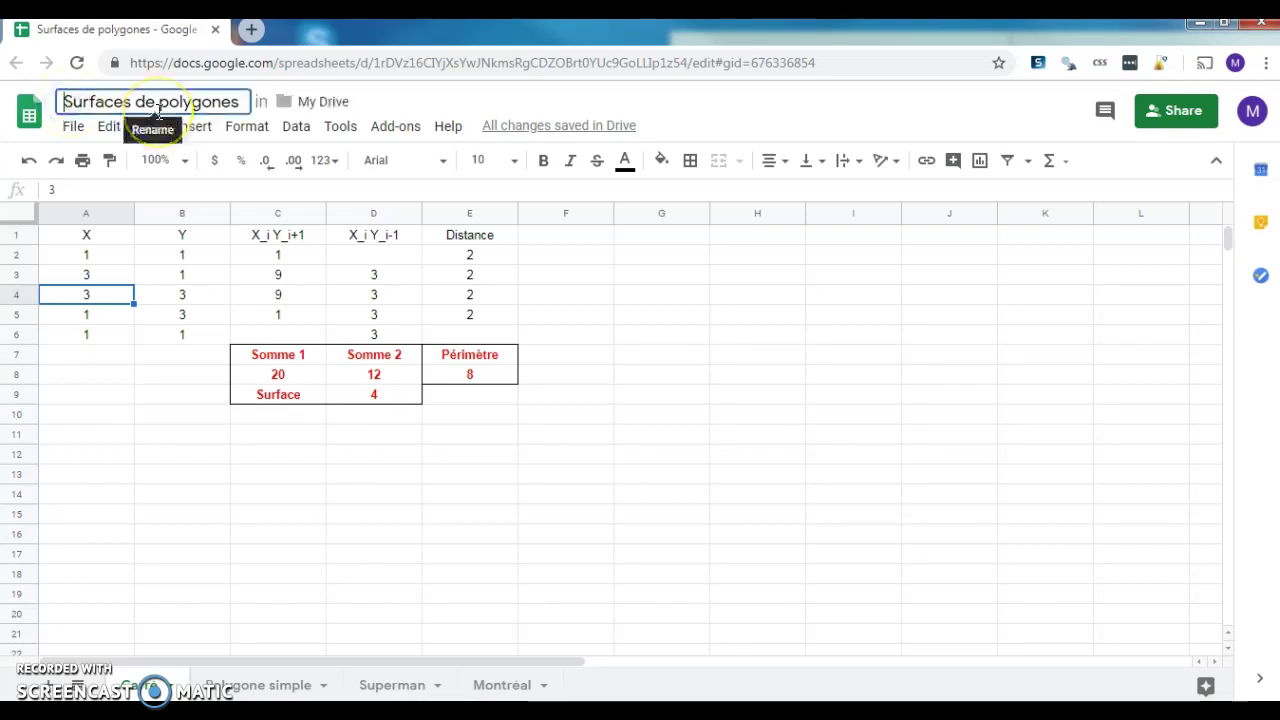
type("Marc-André")
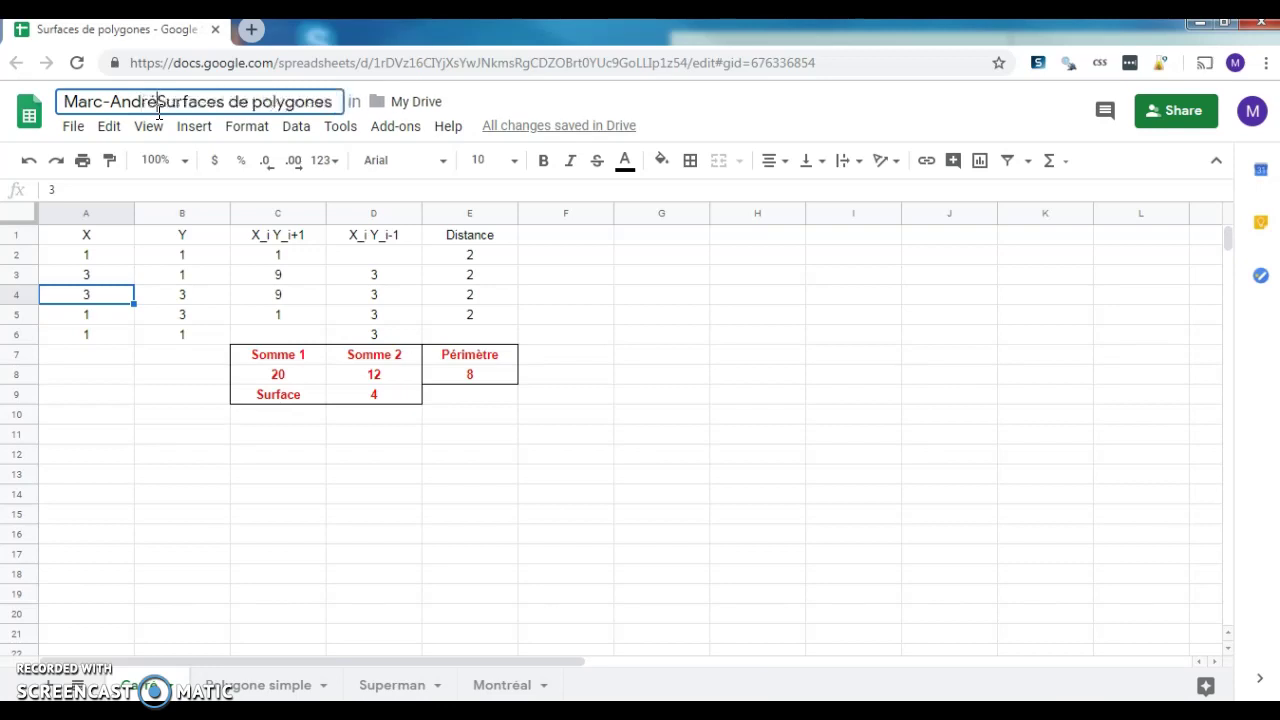
type(" et Carla")
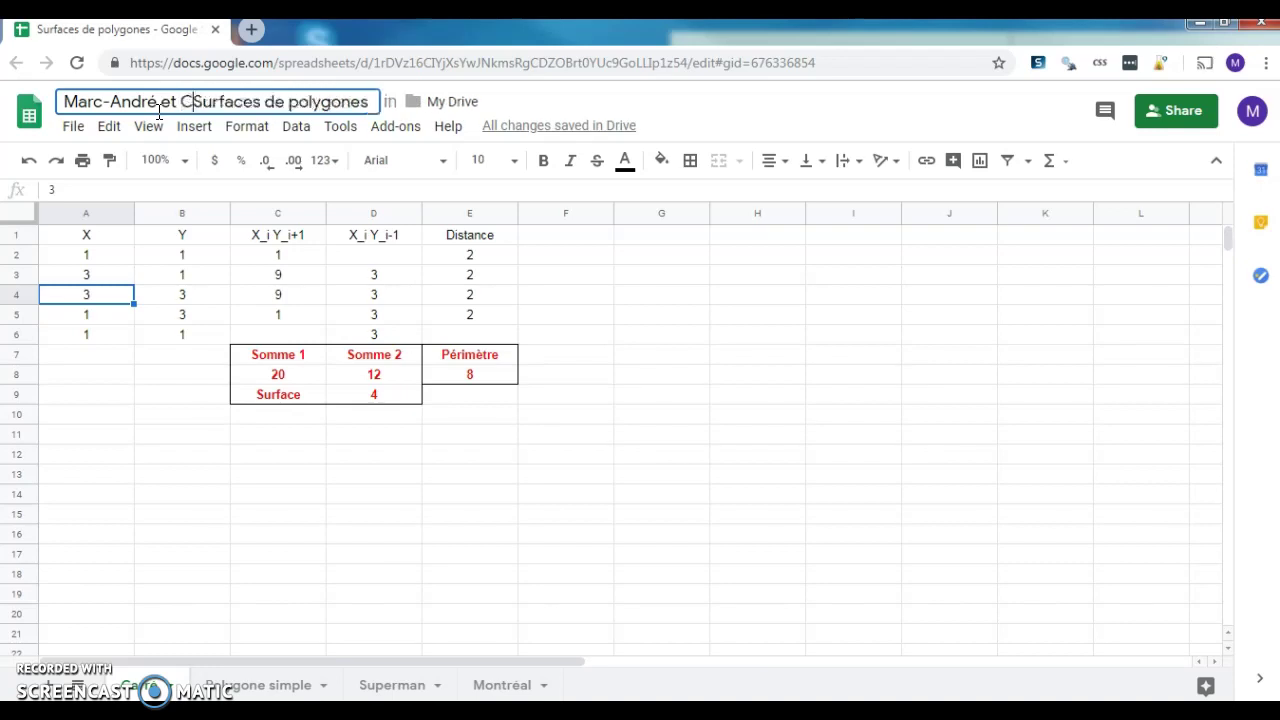
type(" :")
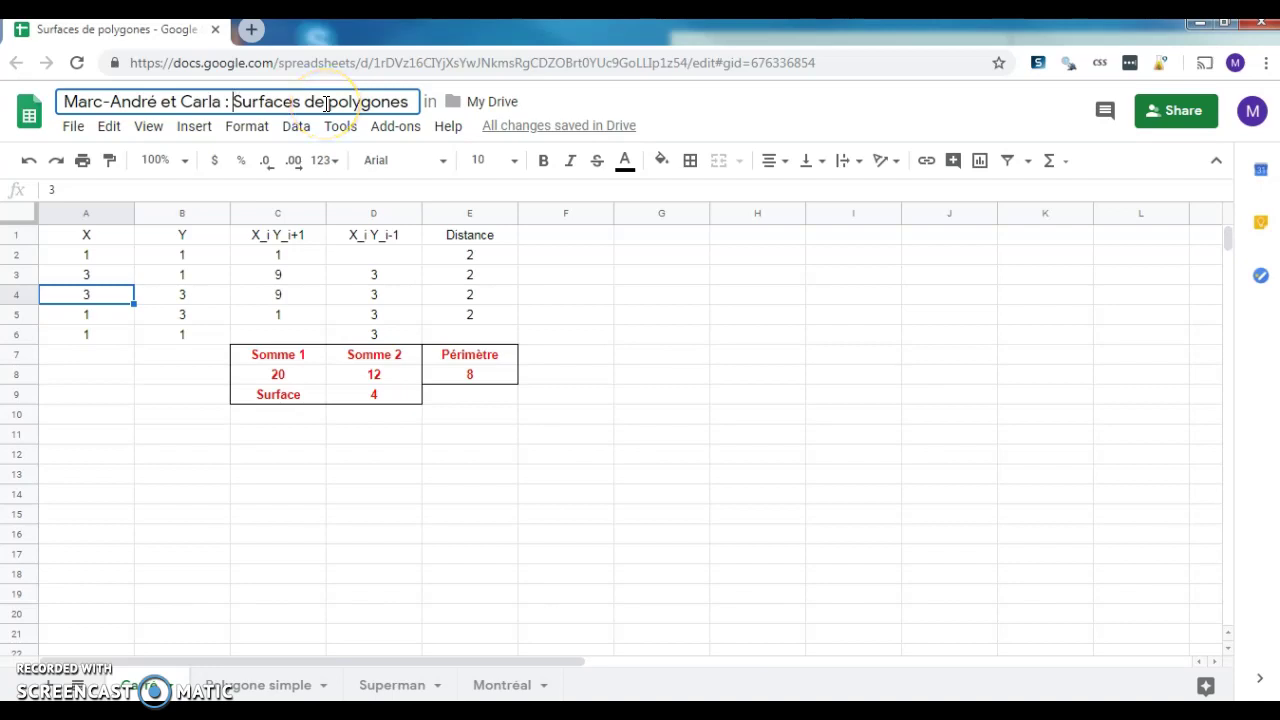
key("Return")
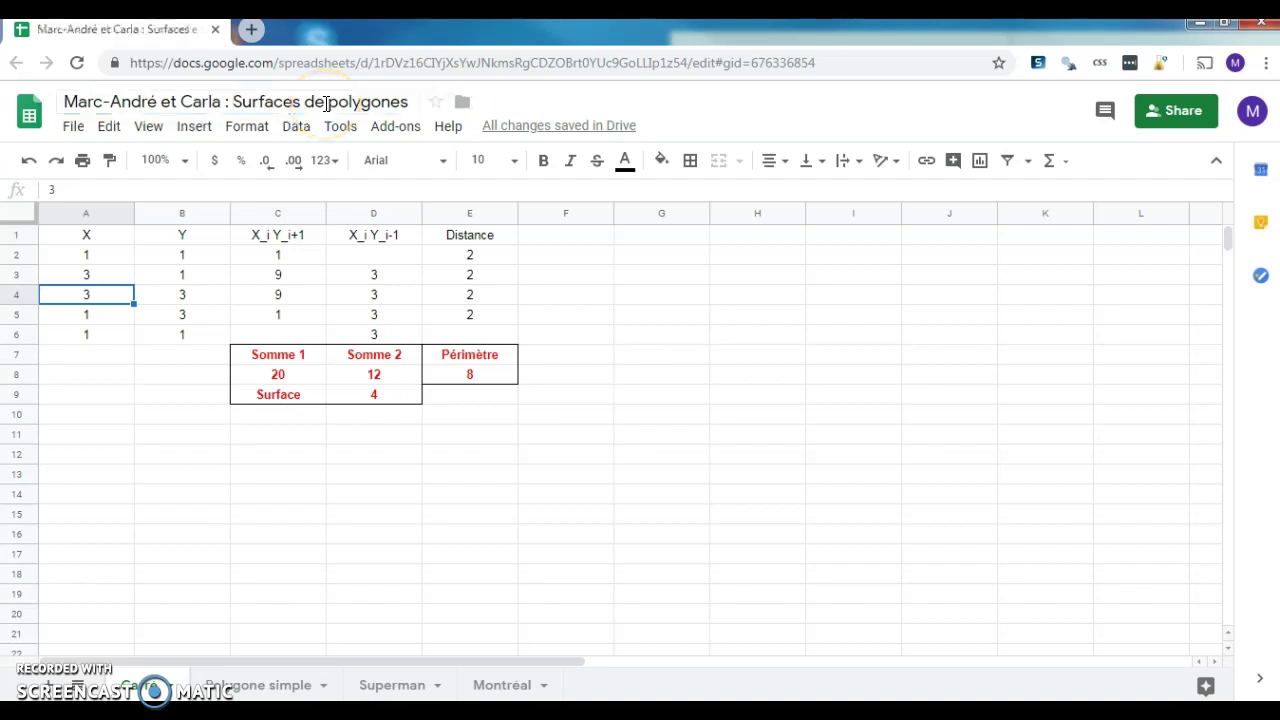